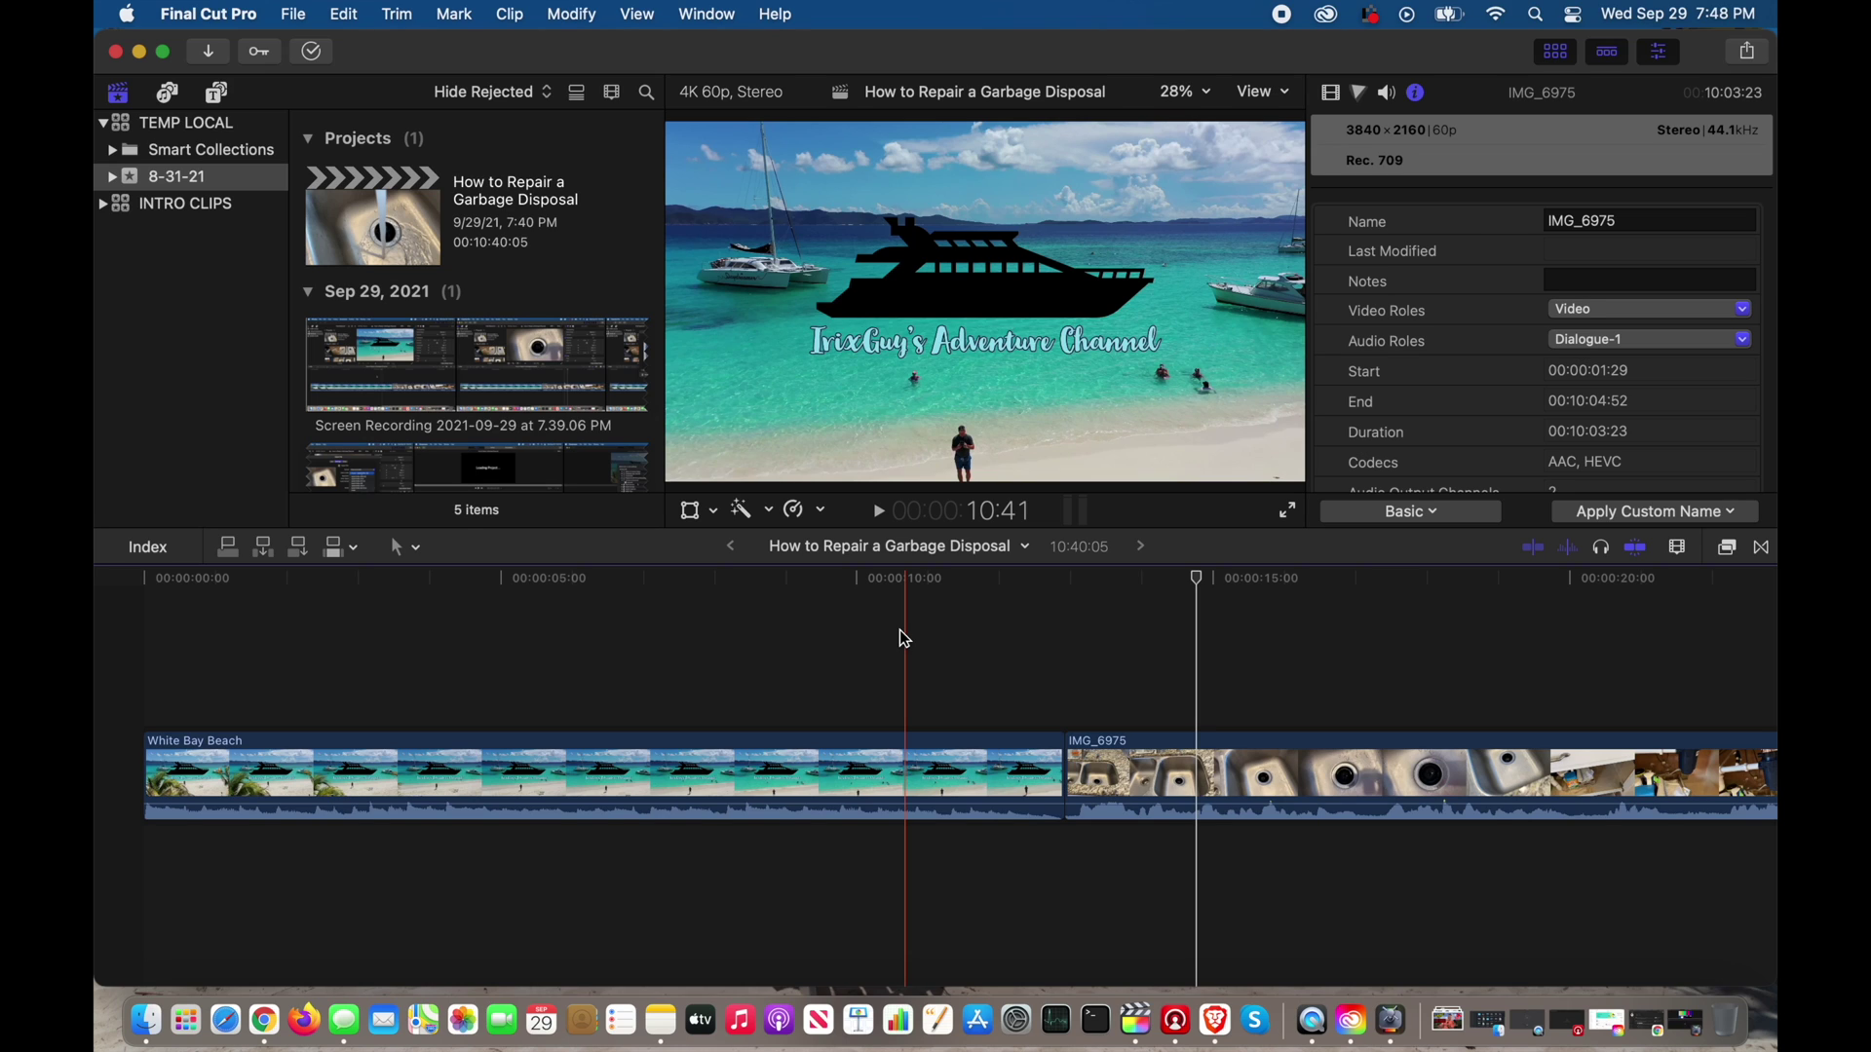
# Step: Select the TEMP LOCAL library and start a new project from the File menu
pyautogui.click(222, 119)
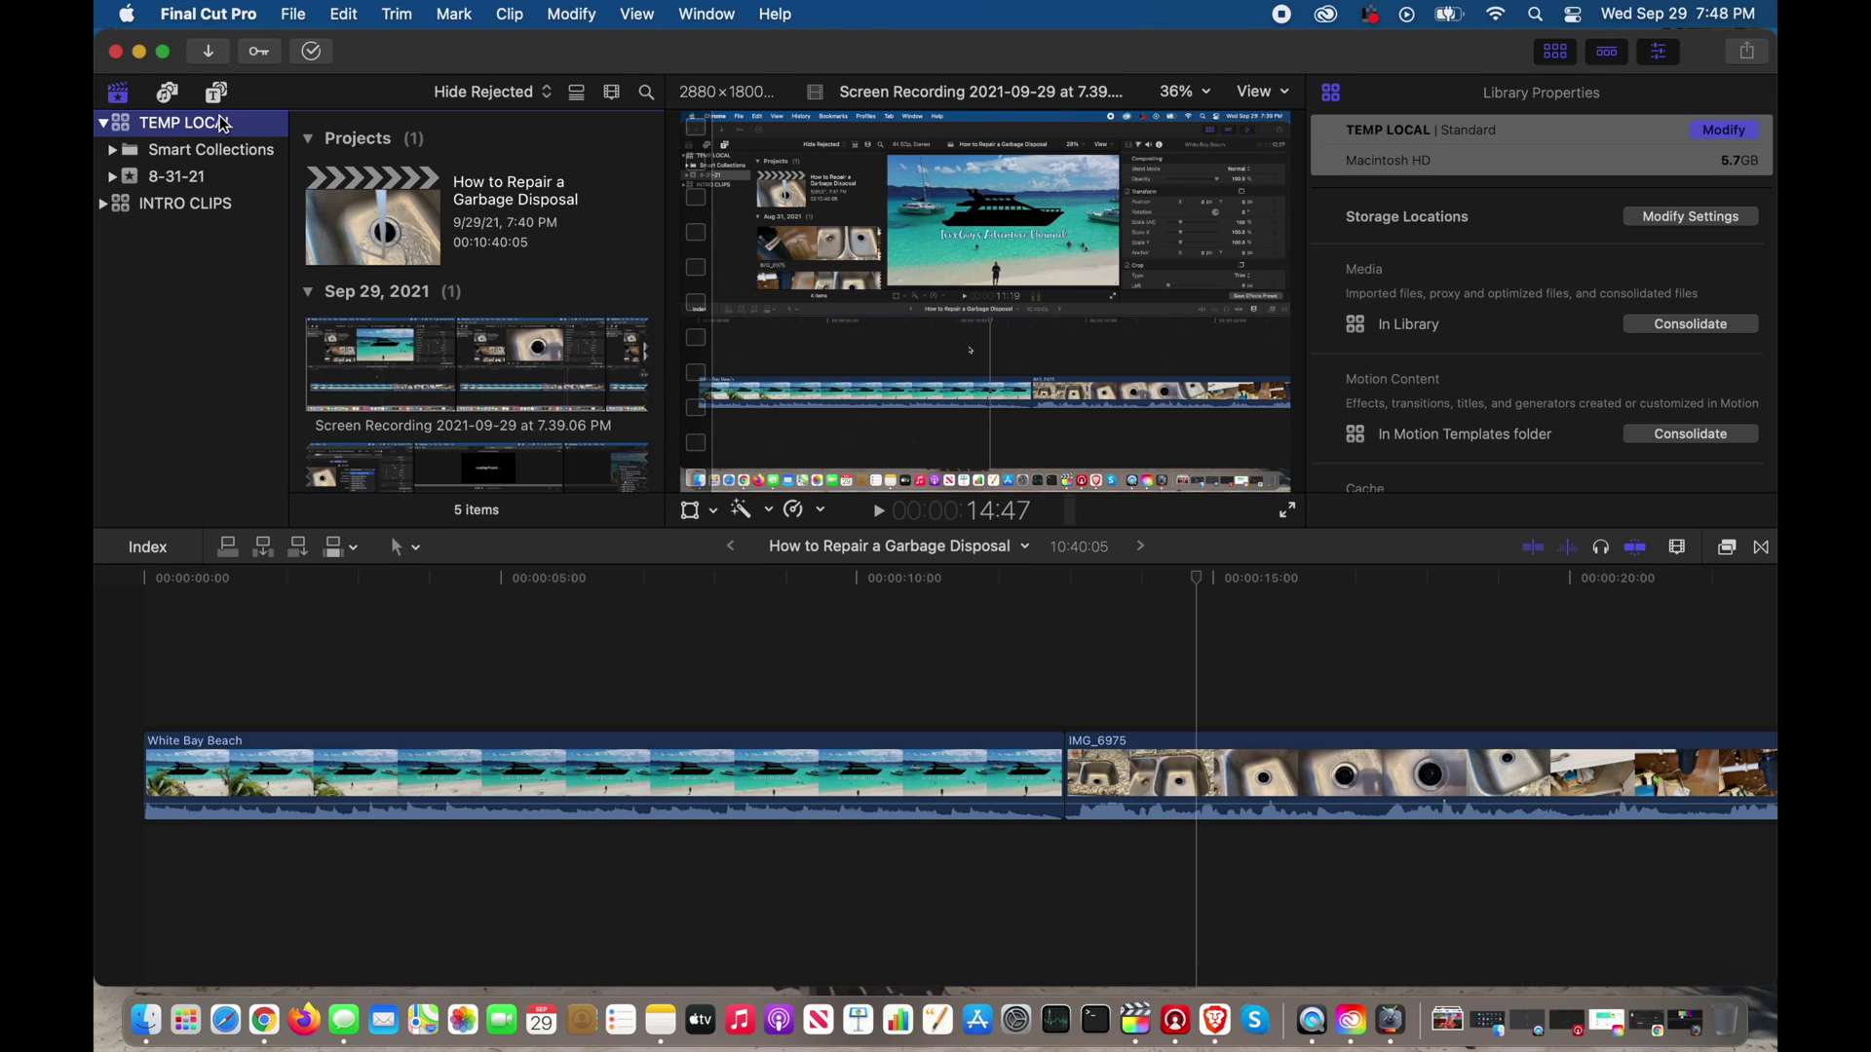
pyautogui.click(306, 14)
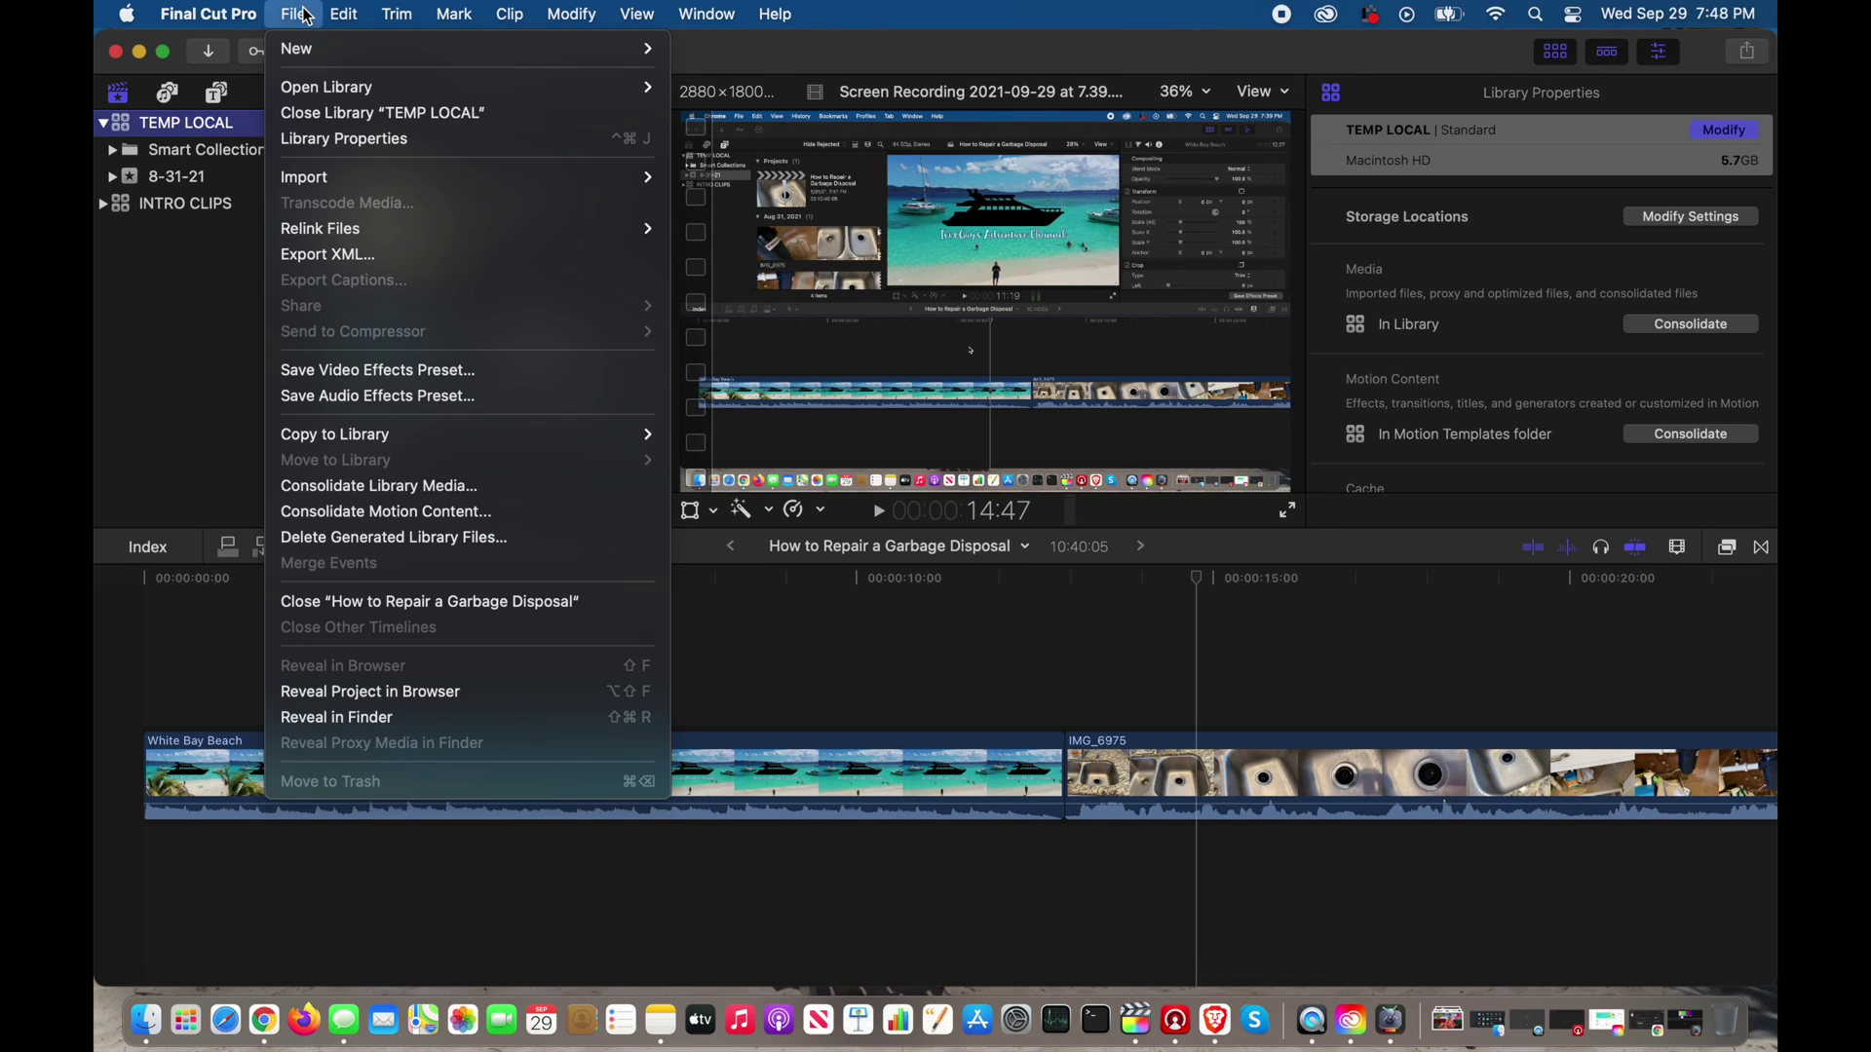
pyautogui.moveTo(336, 51)
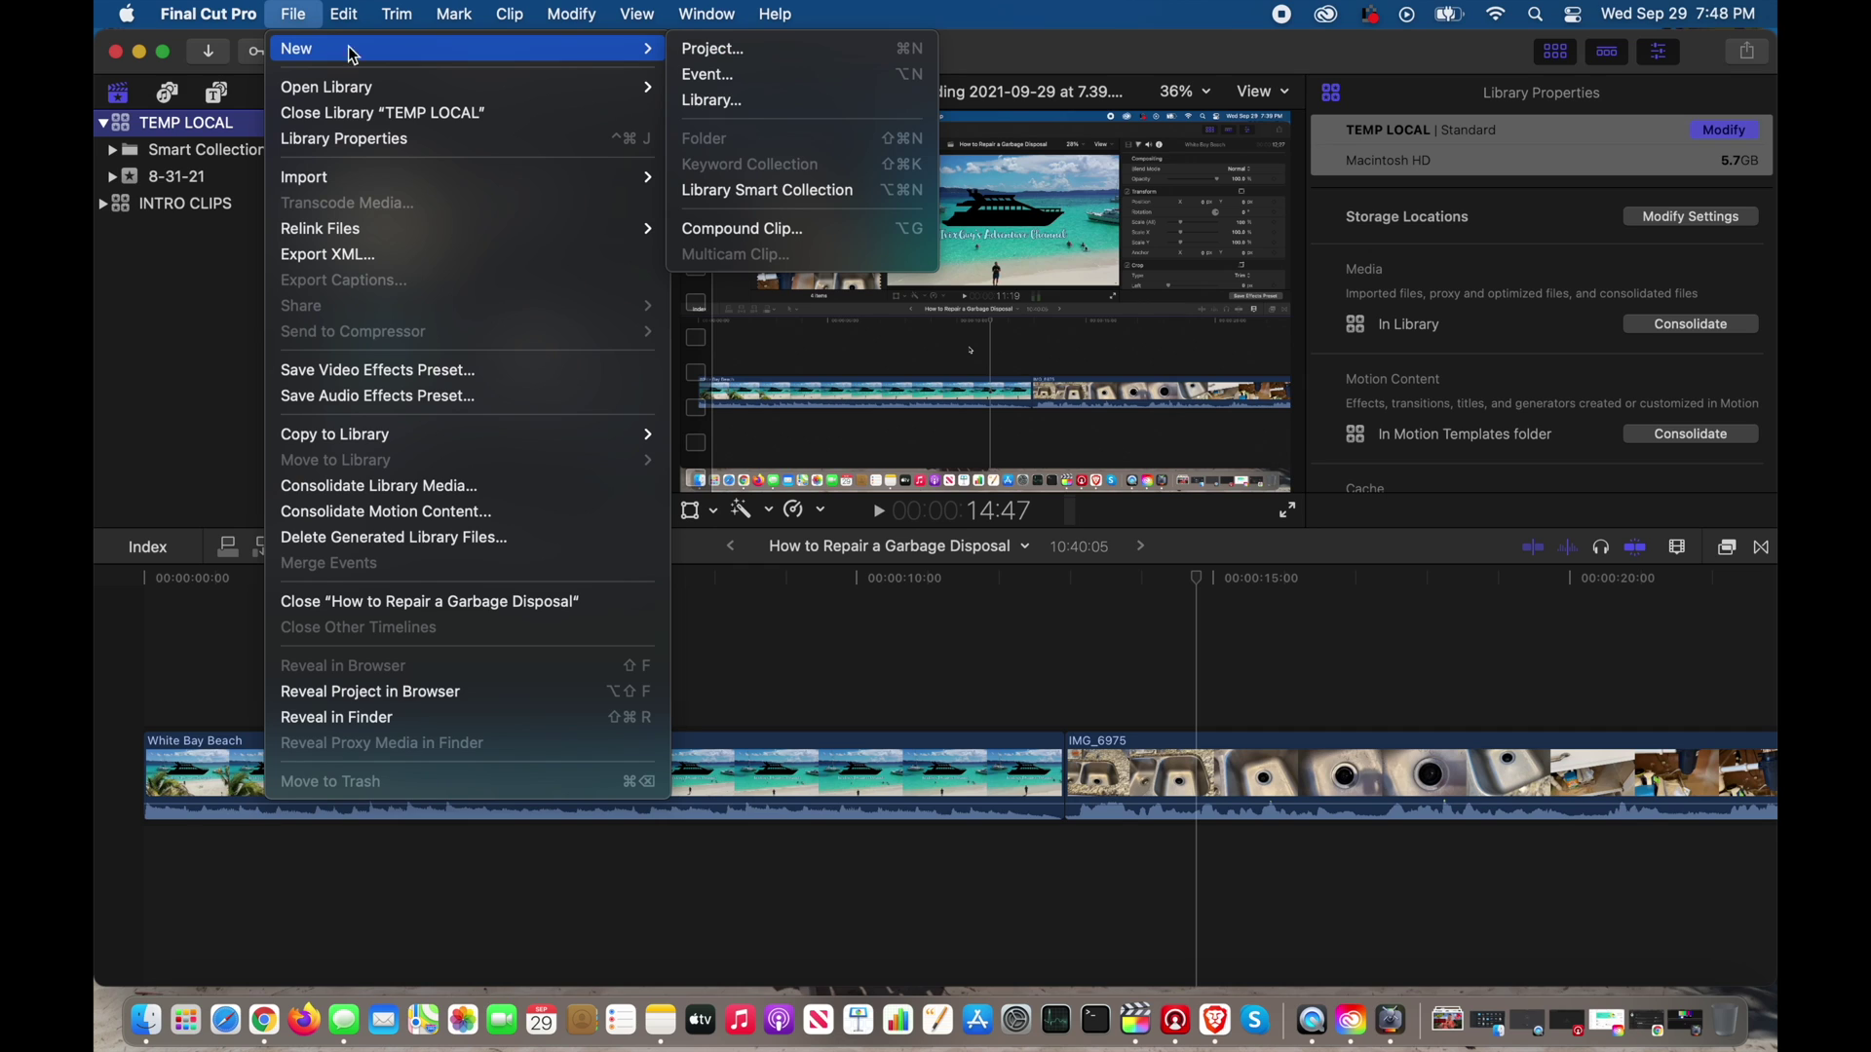
pyautogui.click(735, 58)
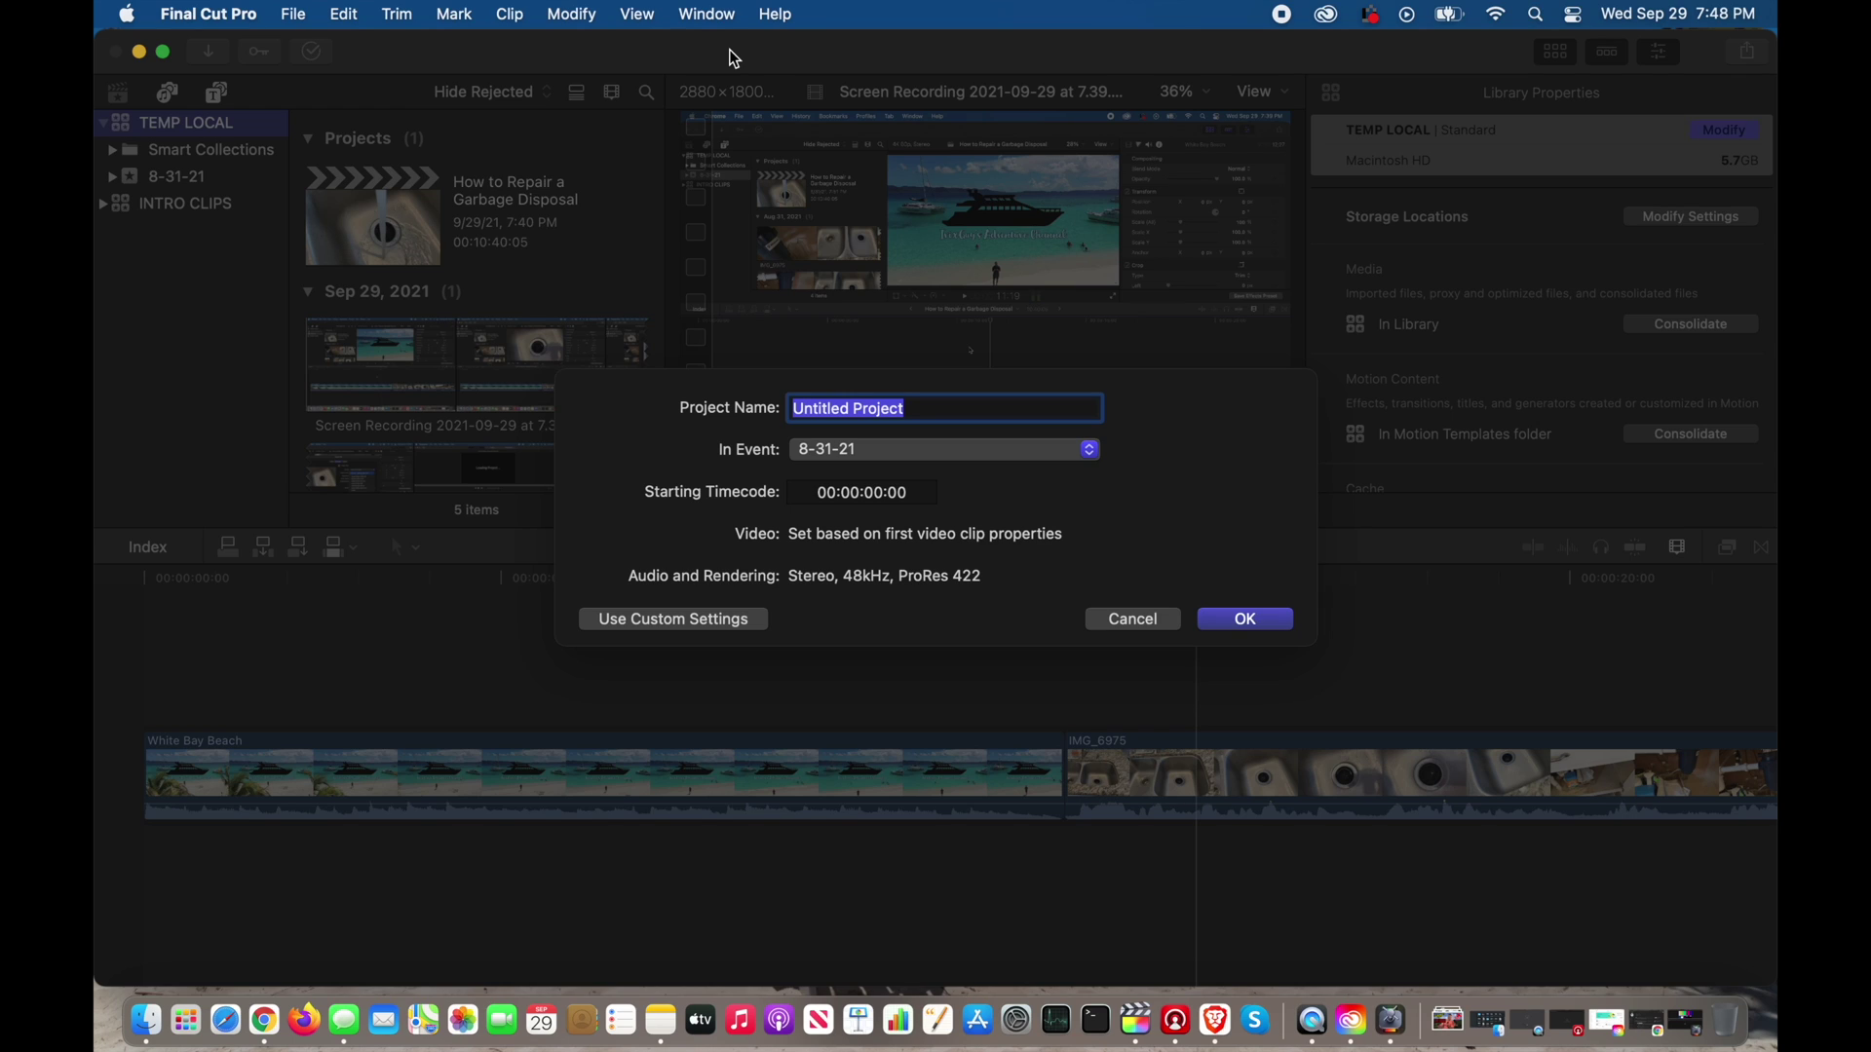
# Step: Replace the default 'Untitled Project' name with 'For Michal'
pyautogui.press('BackSpace')
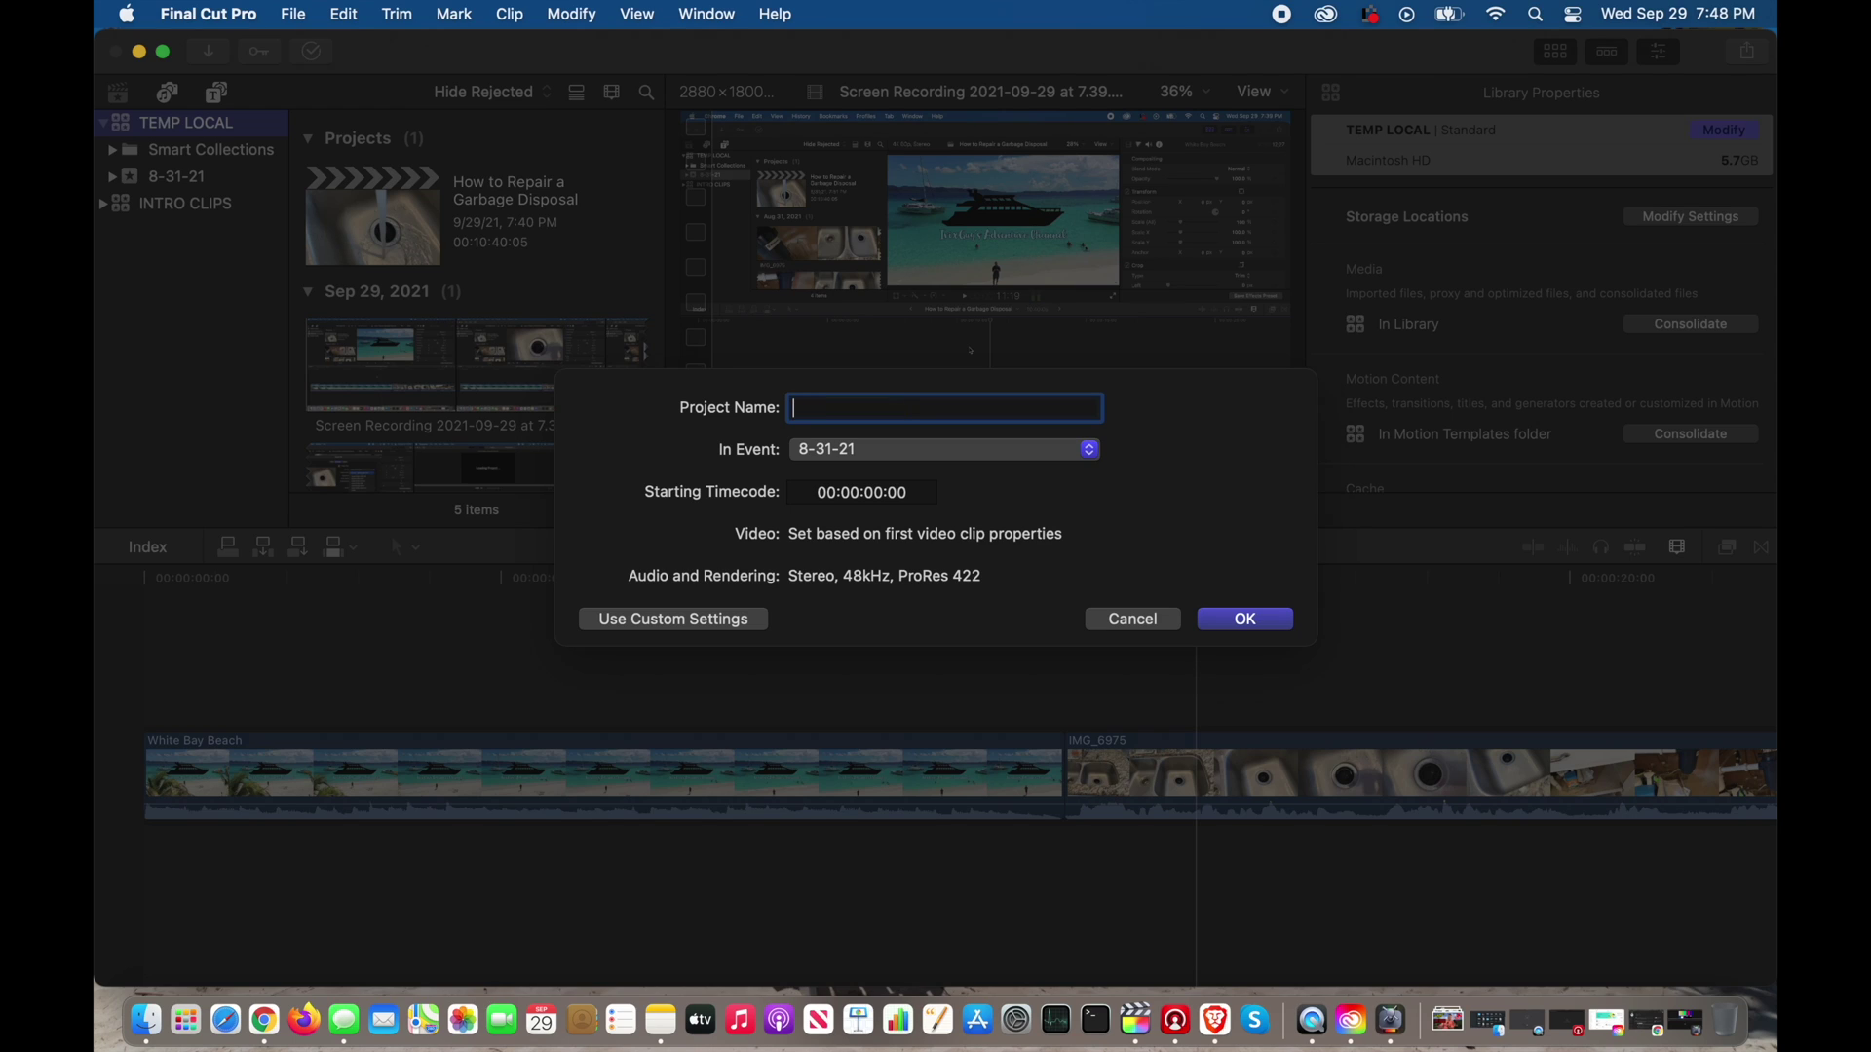
pyautogui.write('For Michal')
# Step: Confirm the For Michal project and drag the desktop screen recording into its timeline
pyautogui.click(1247, 620)
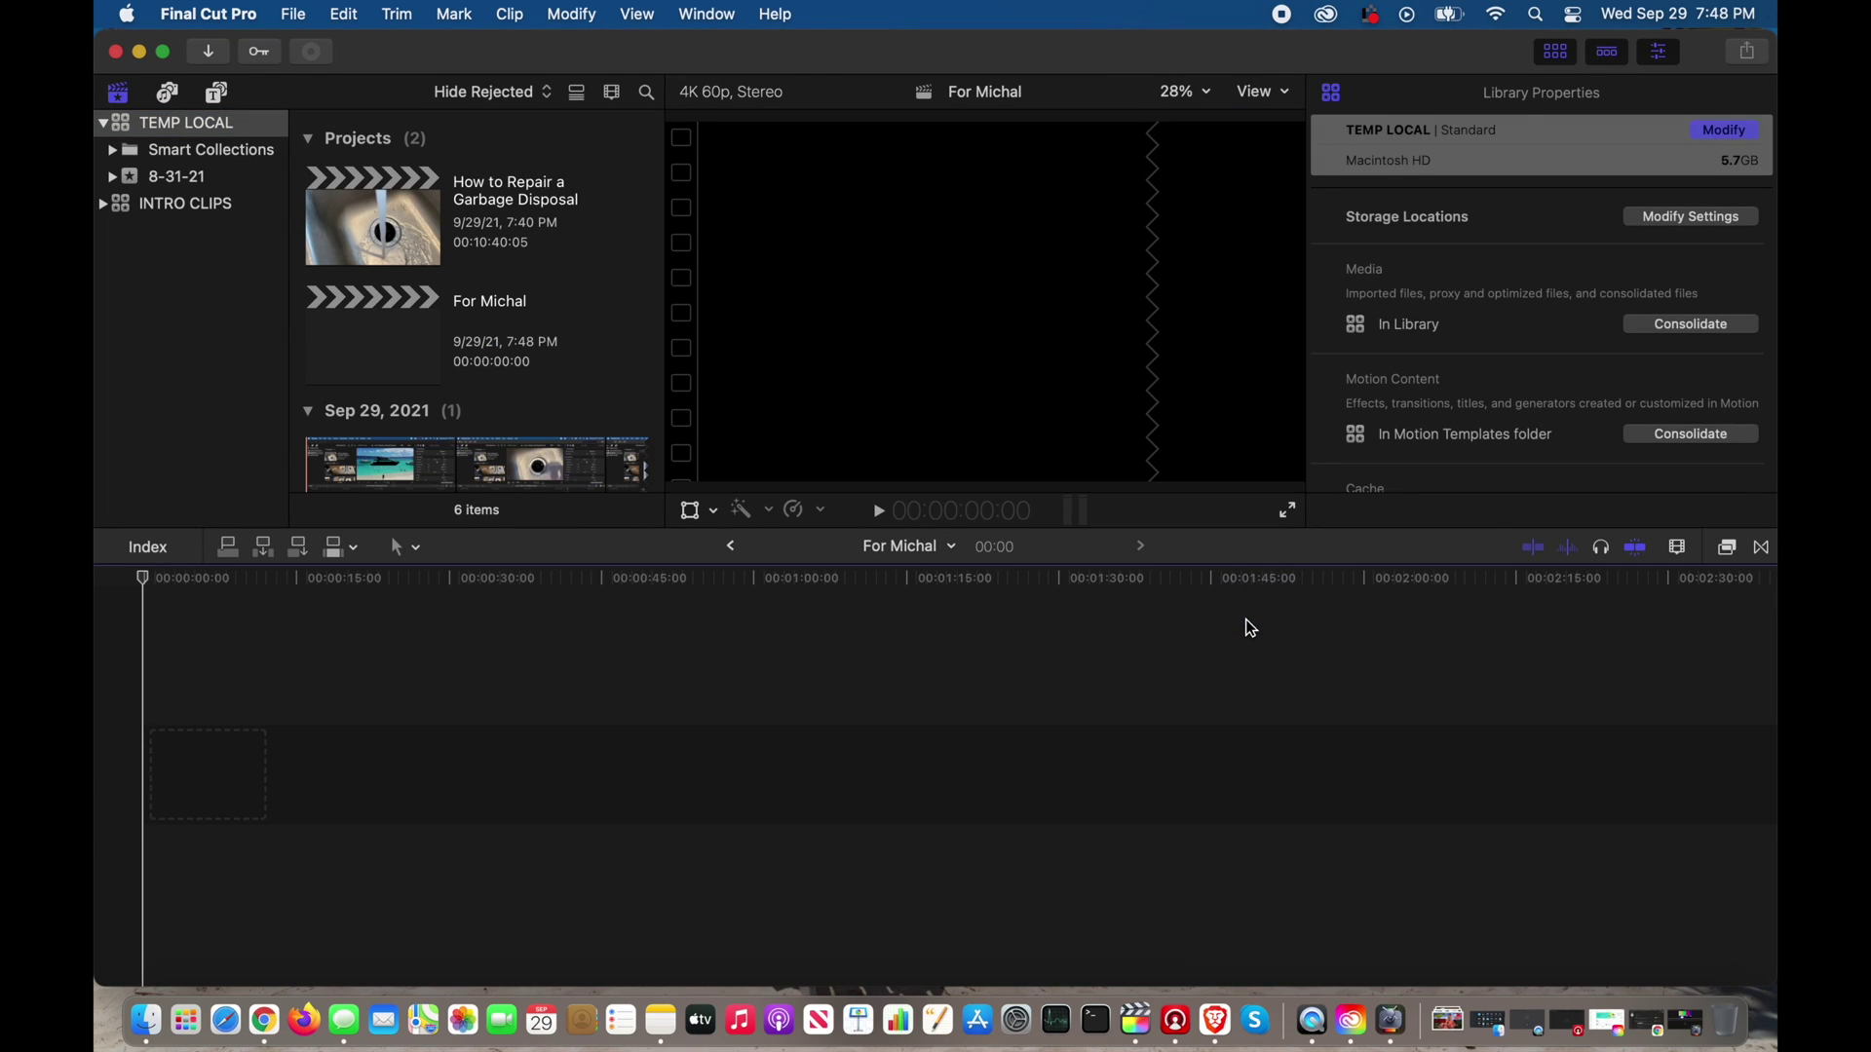
pyautogui.moveTo(643, 51); pyautogui.dragTo(645, 135)
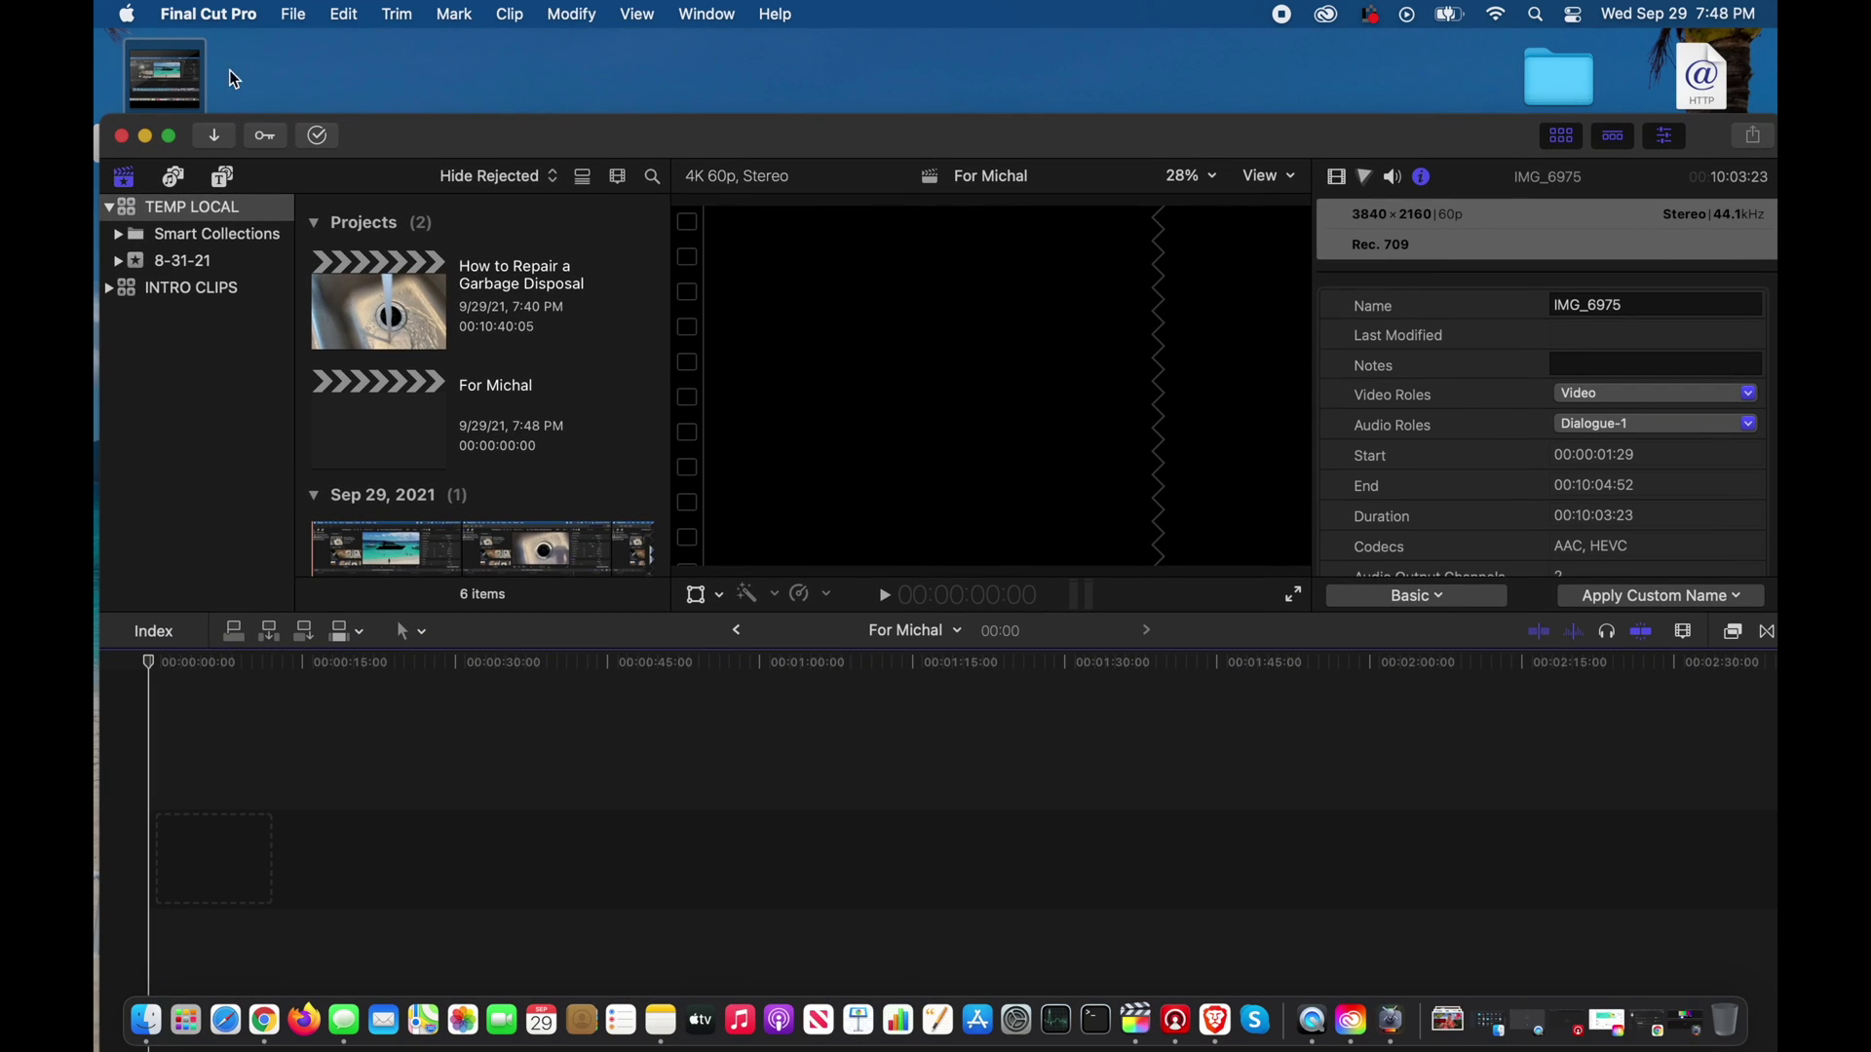
pyautogui.moveTo(192, 71)
pyautogui.moveTo(192, 72); pyautogui.dragTo(387, 856)
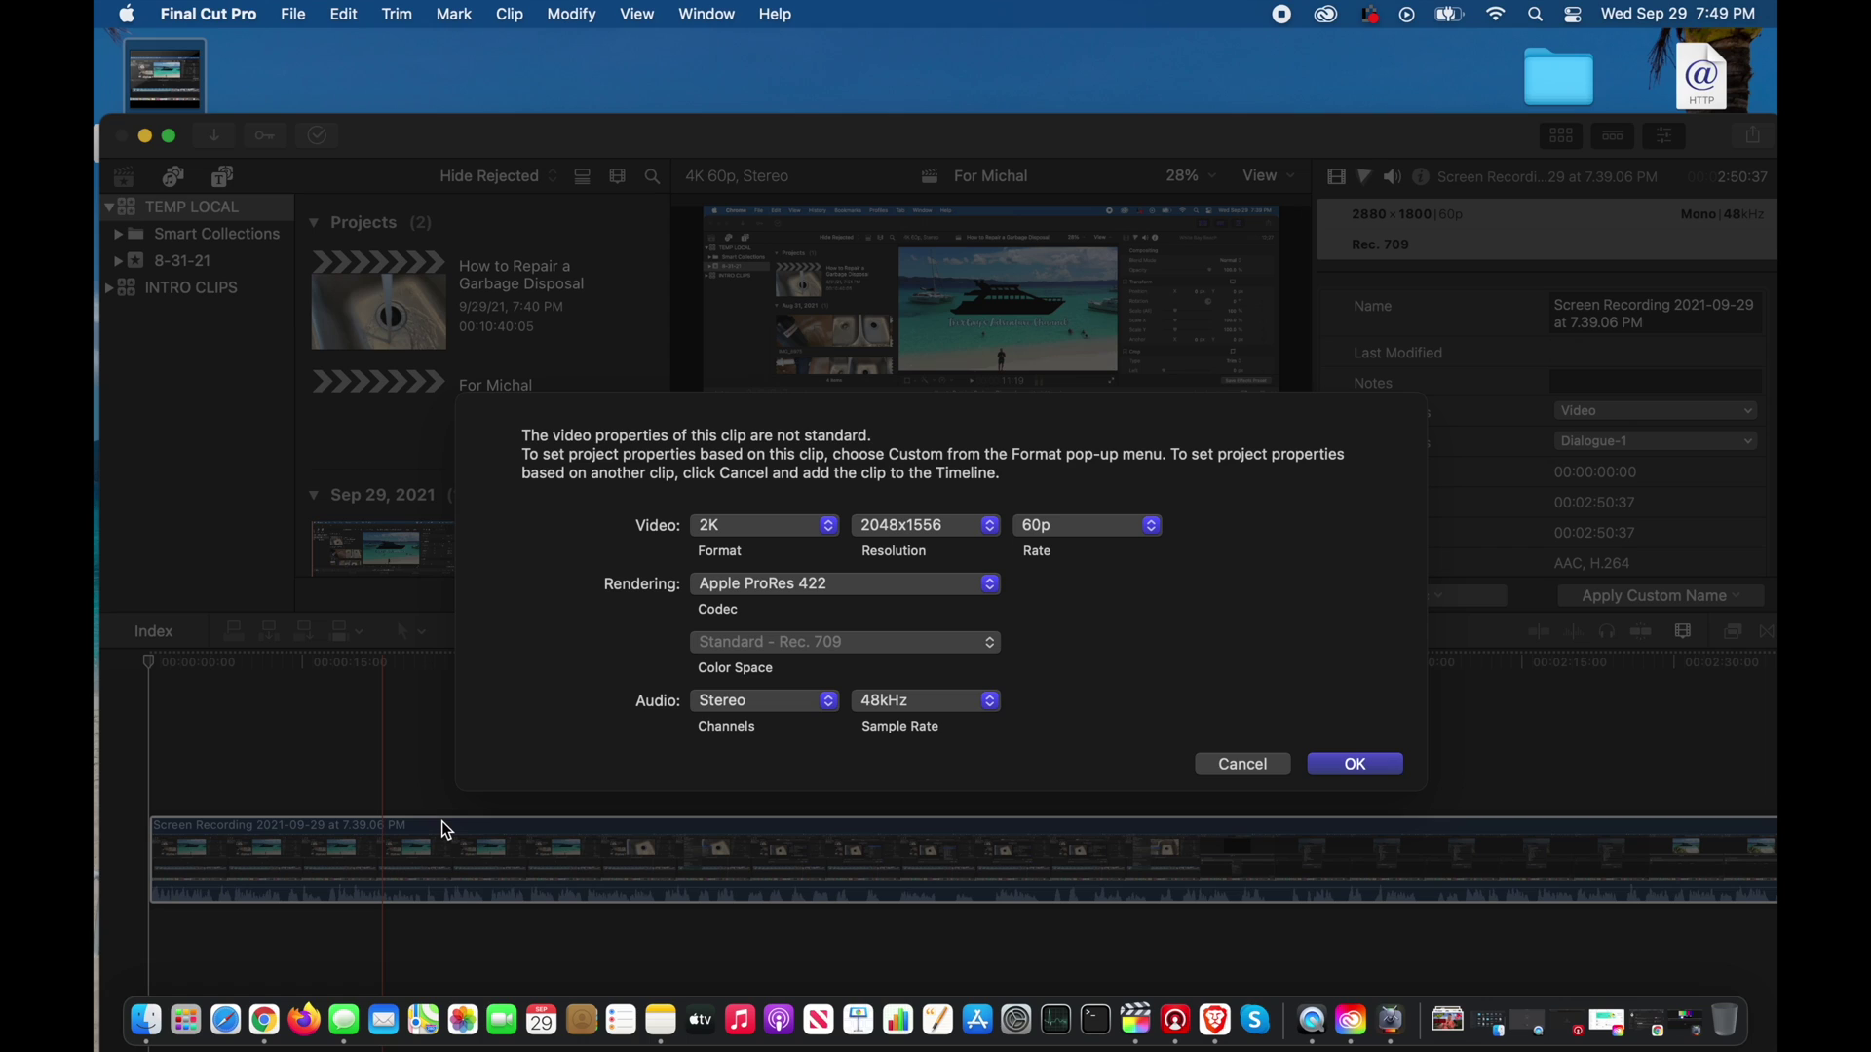
# Step: Switch the project format to Custom with a 5312 x 2988 resolution
pyautogui.click(763, 528)
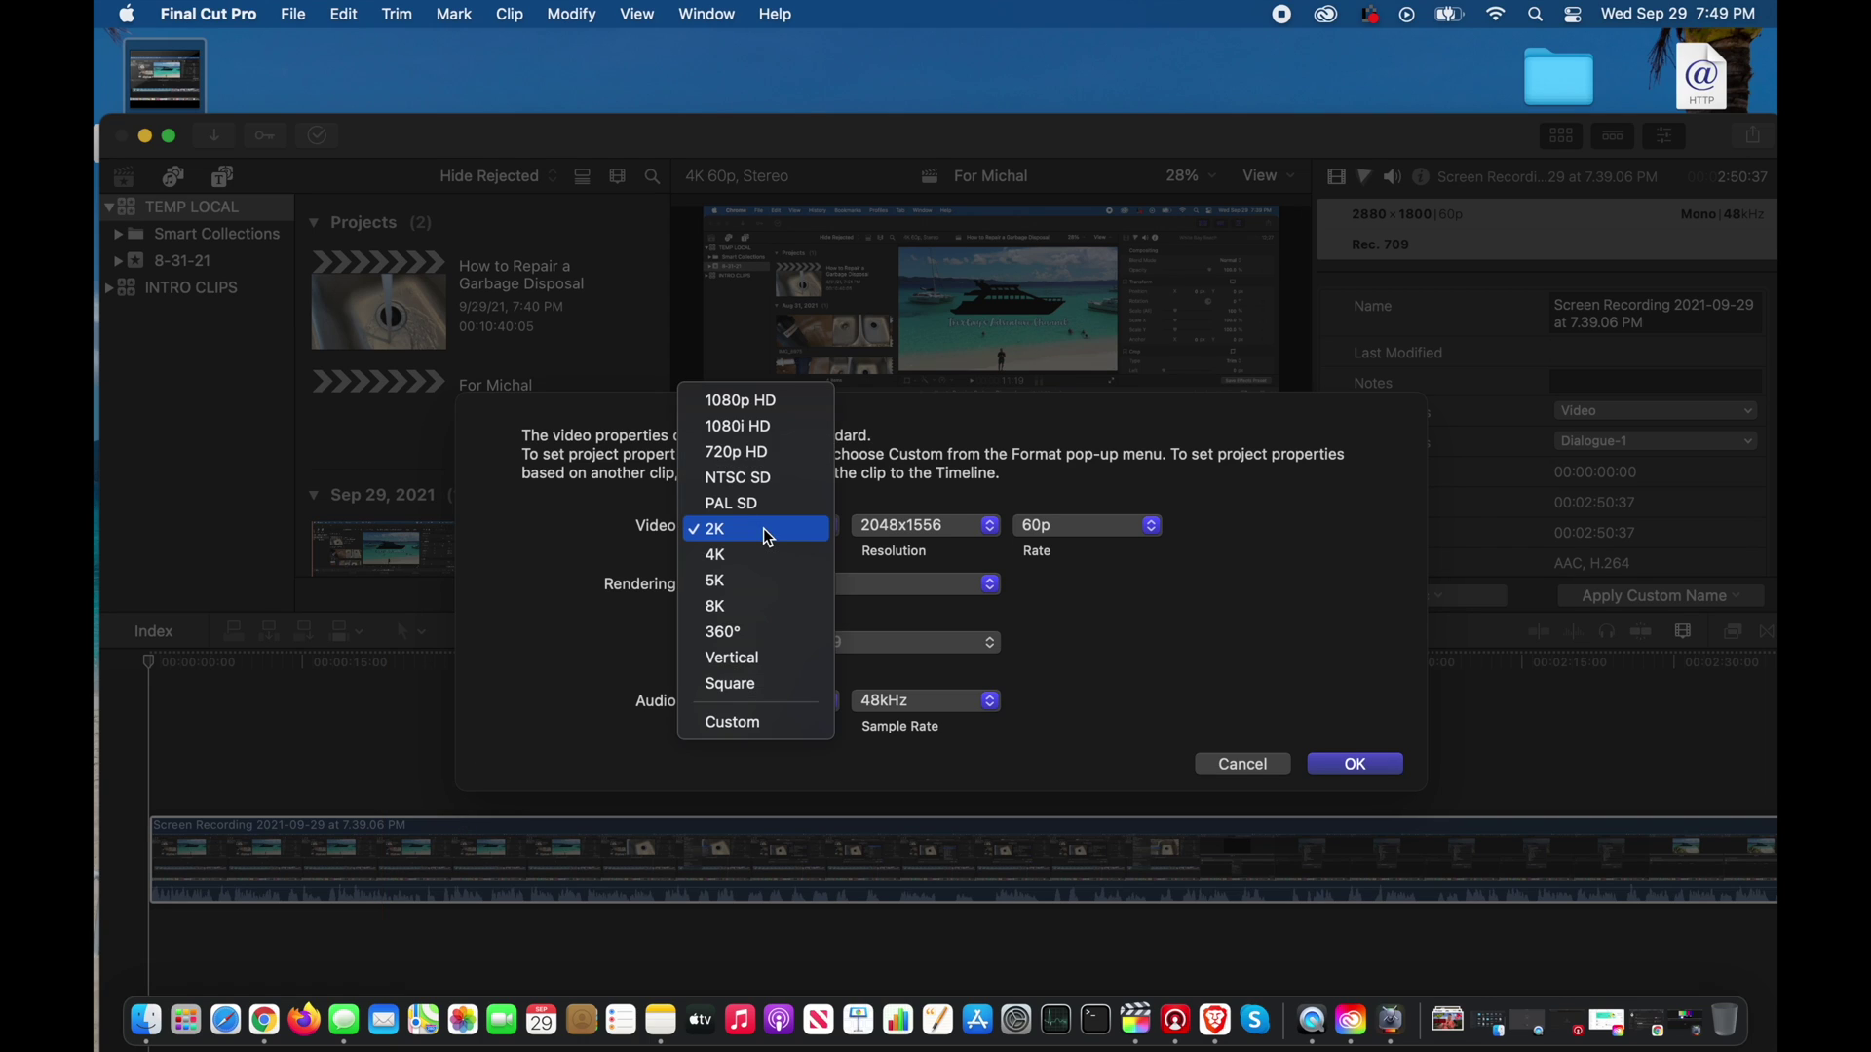
pyautogui.click(766, 724)
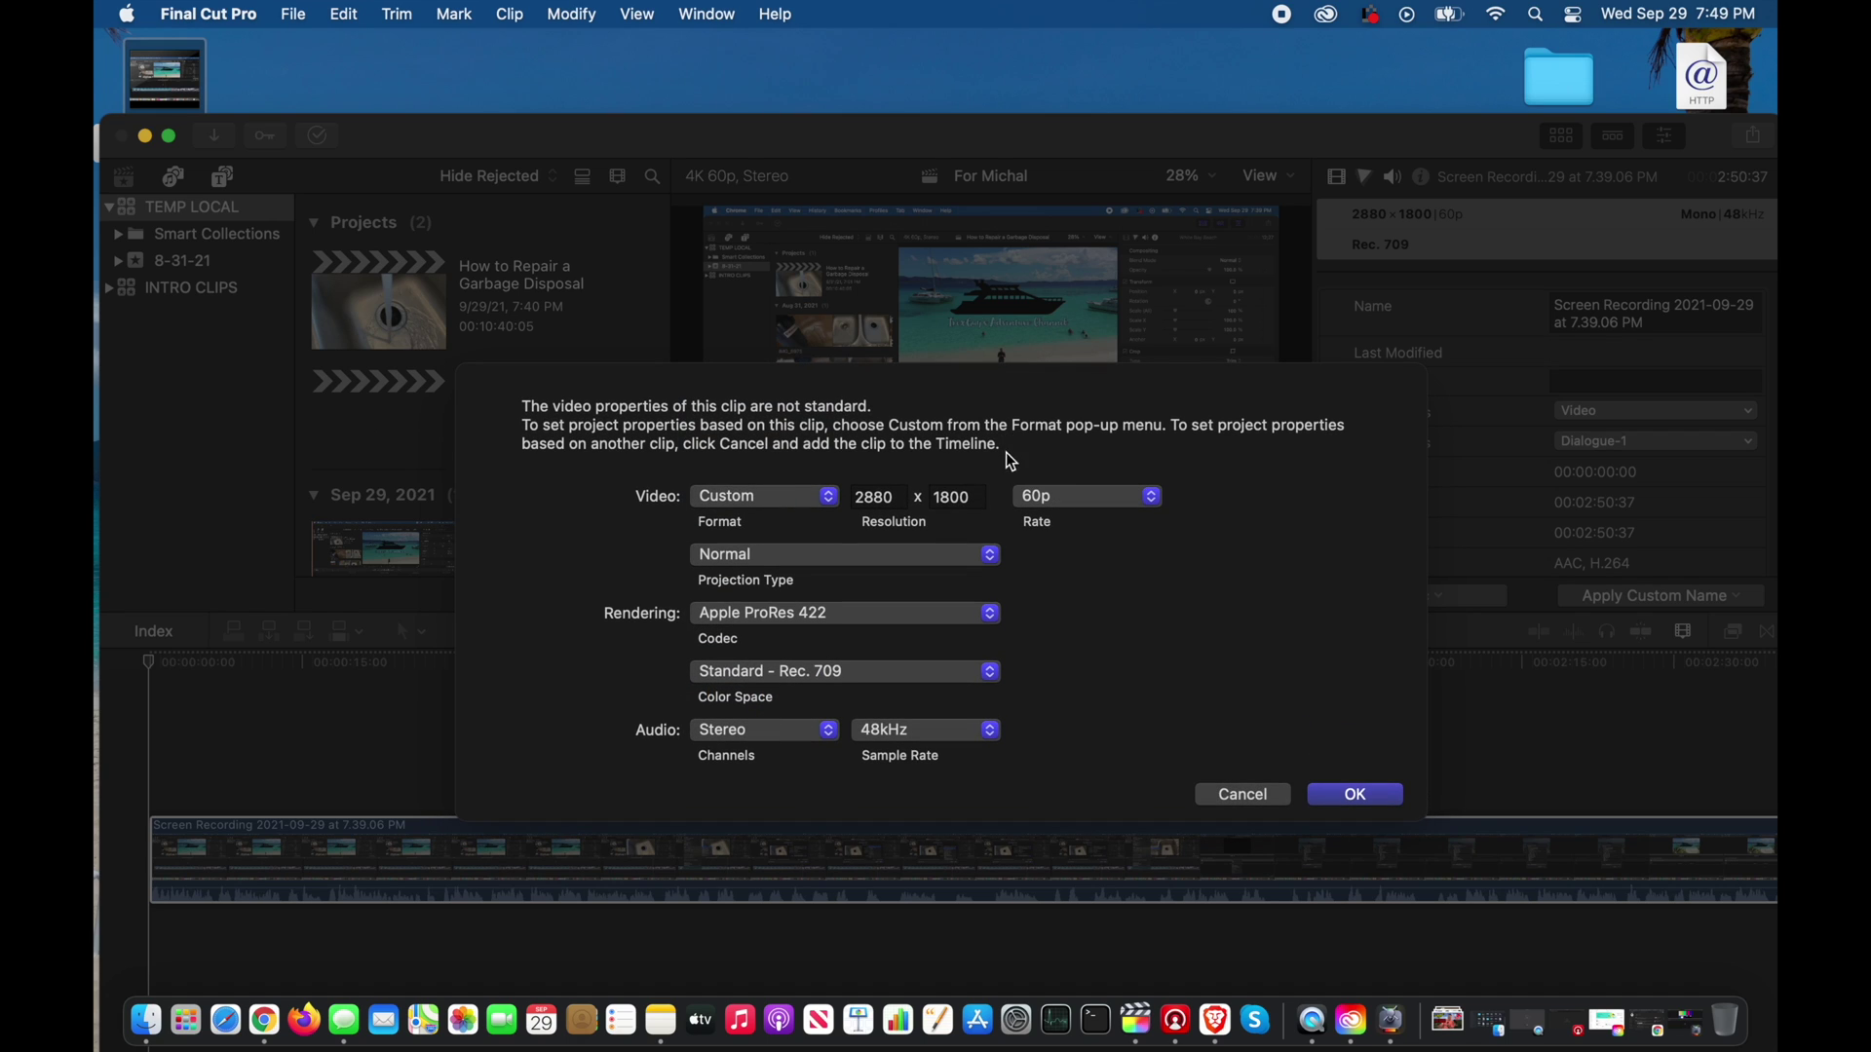
pyautogui.click(904, 495)
pyautogui.press('BackSpace')
pyautogui.press('BackSpace')
pyautogui.press('BackSpace')
pyautogui.press('BackSpace')
pyautogui.write('5312')
pyautogui.doubleClick(975, 495)
pyautogui.write('2')
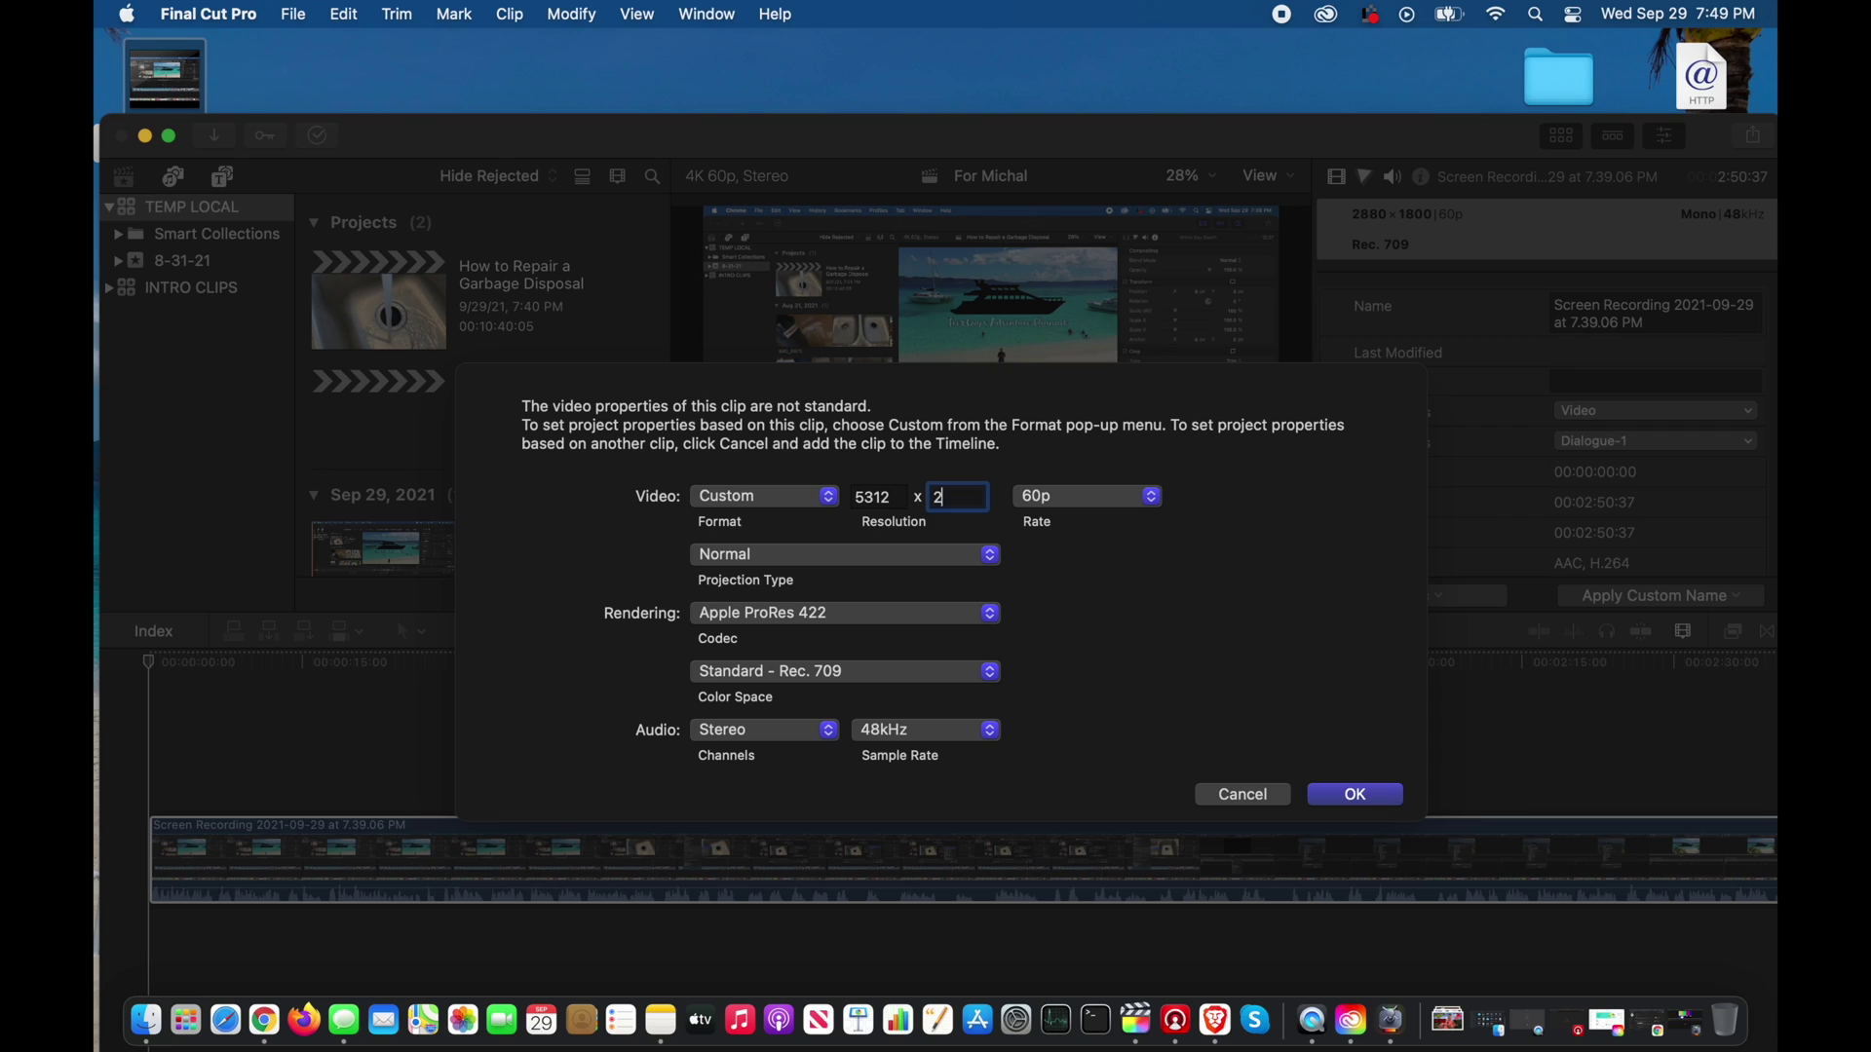
pyautogui.write('988')
# Step: Apply the custom 5312 x 2988 settings and select the clip at the playhead
pyautogui.click(1358, 795)
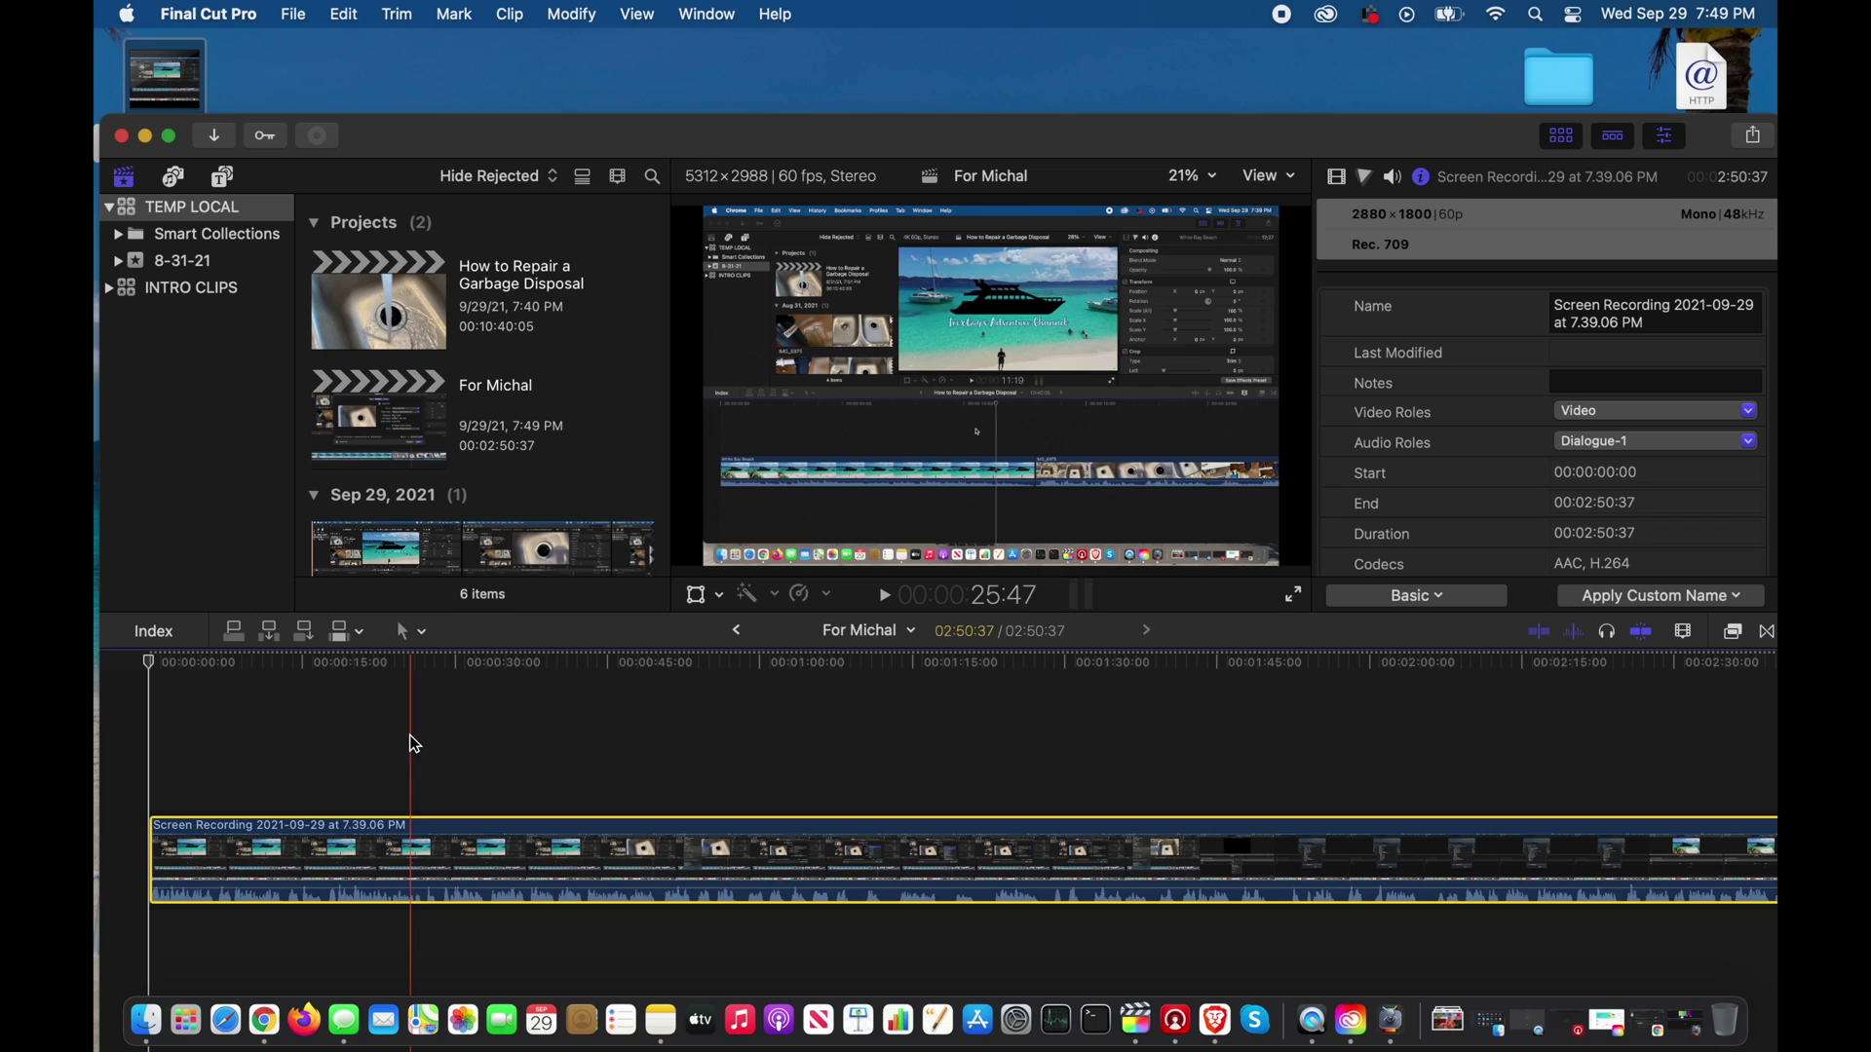
pyautogui.click(412, 744)
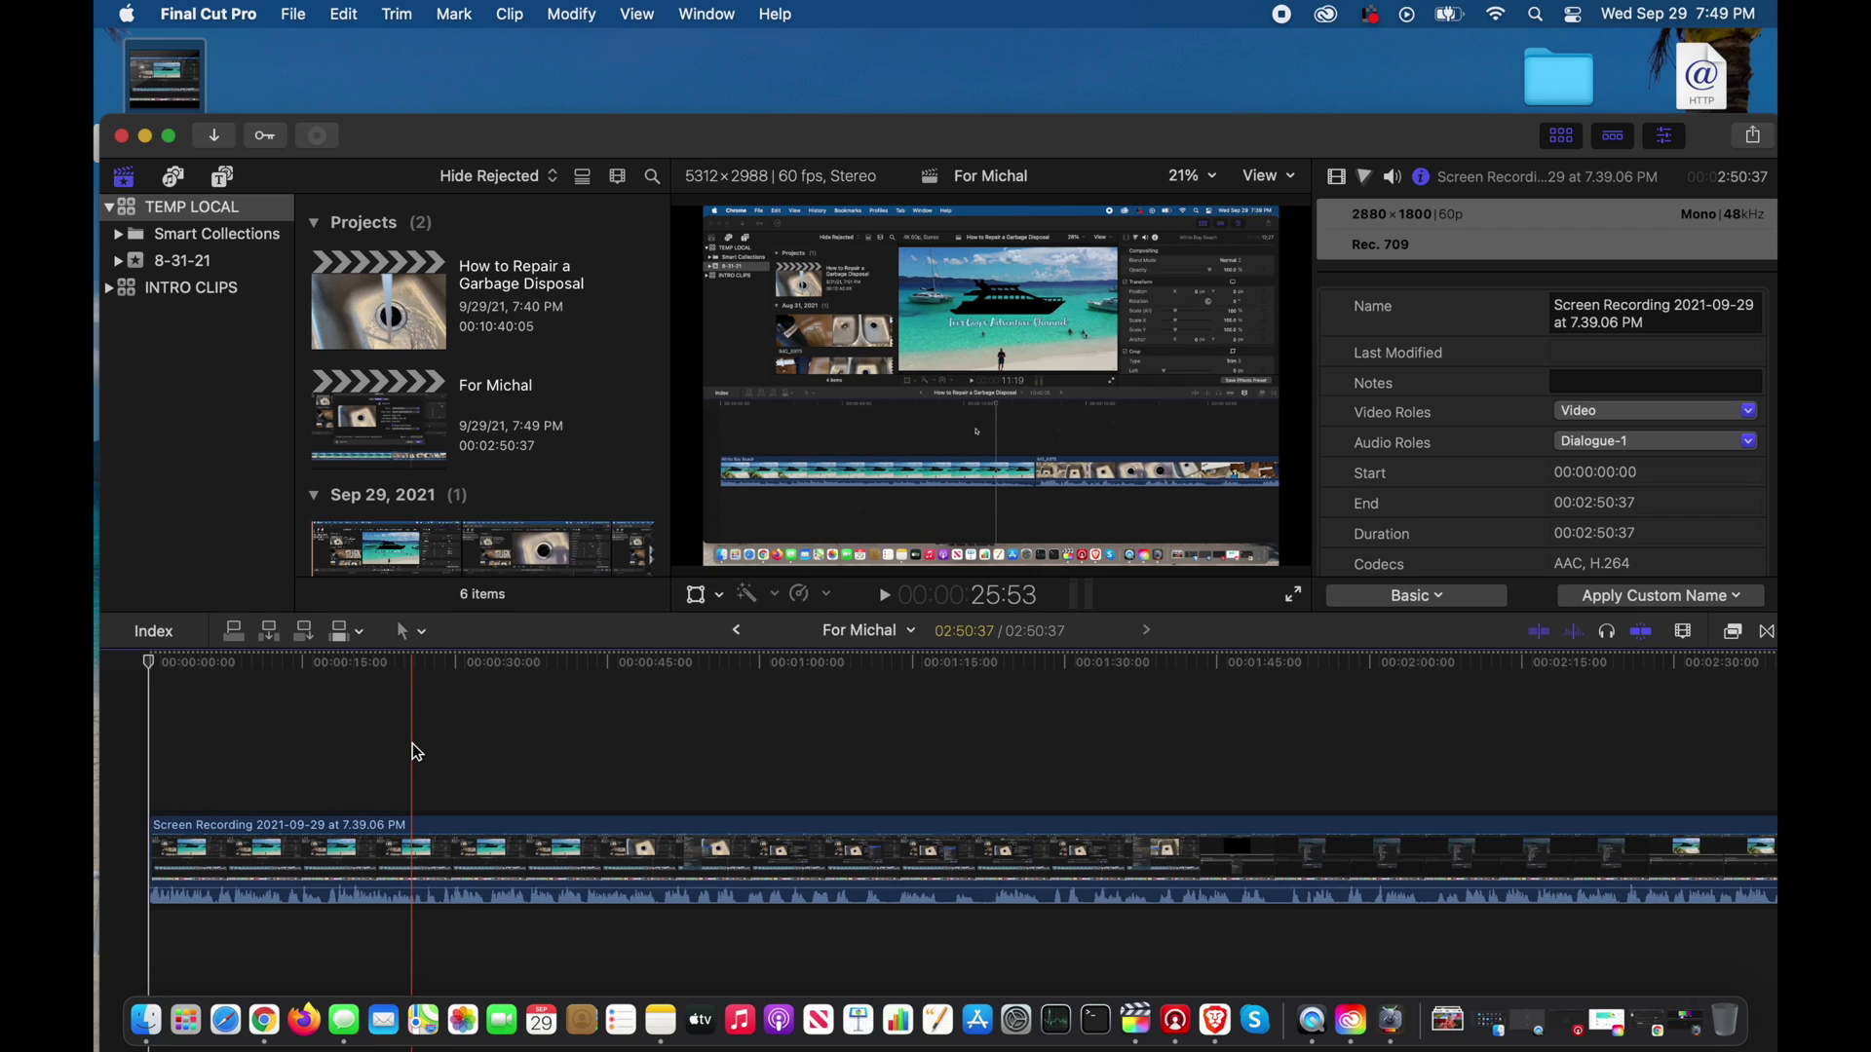
pyautogui.click(419, 838)
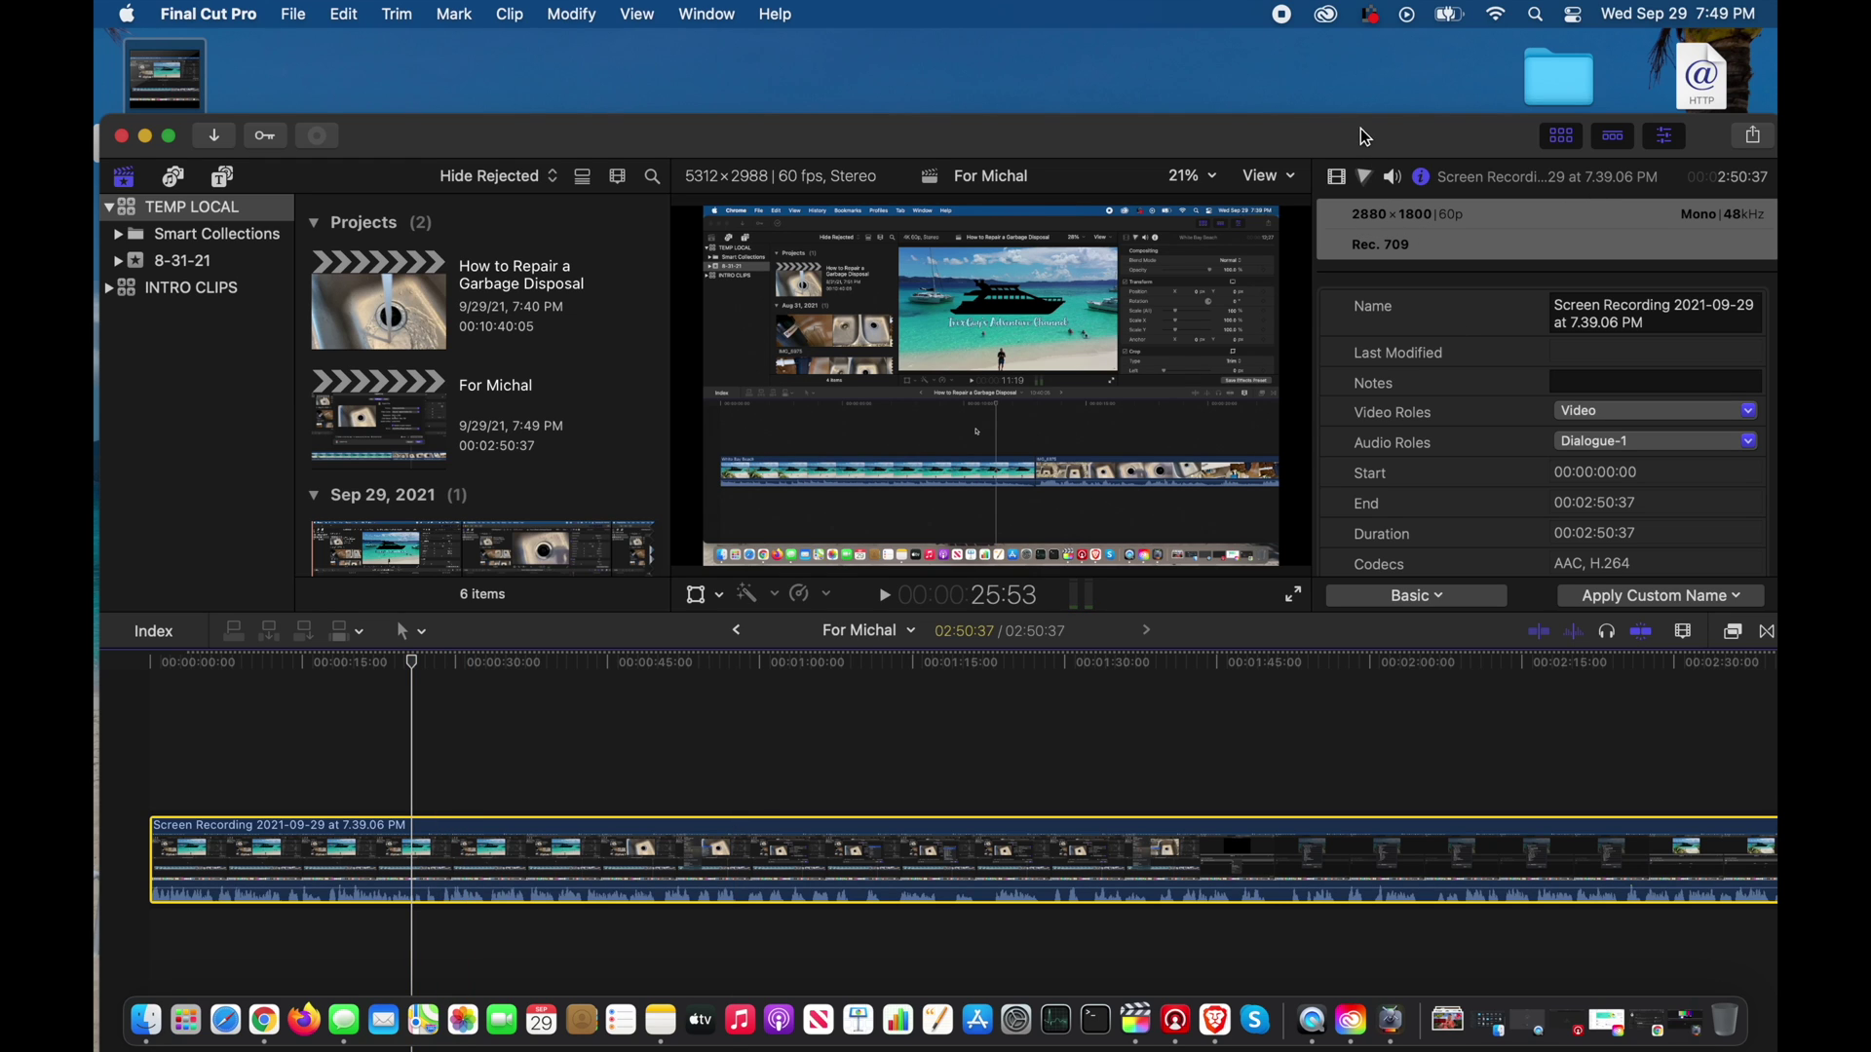
# Step: Move the editor window back under the menu bar and deselect the screen recording clip
pyautogui.moveTo(1365, 142); pyautogui.dragTo(1359, 54)
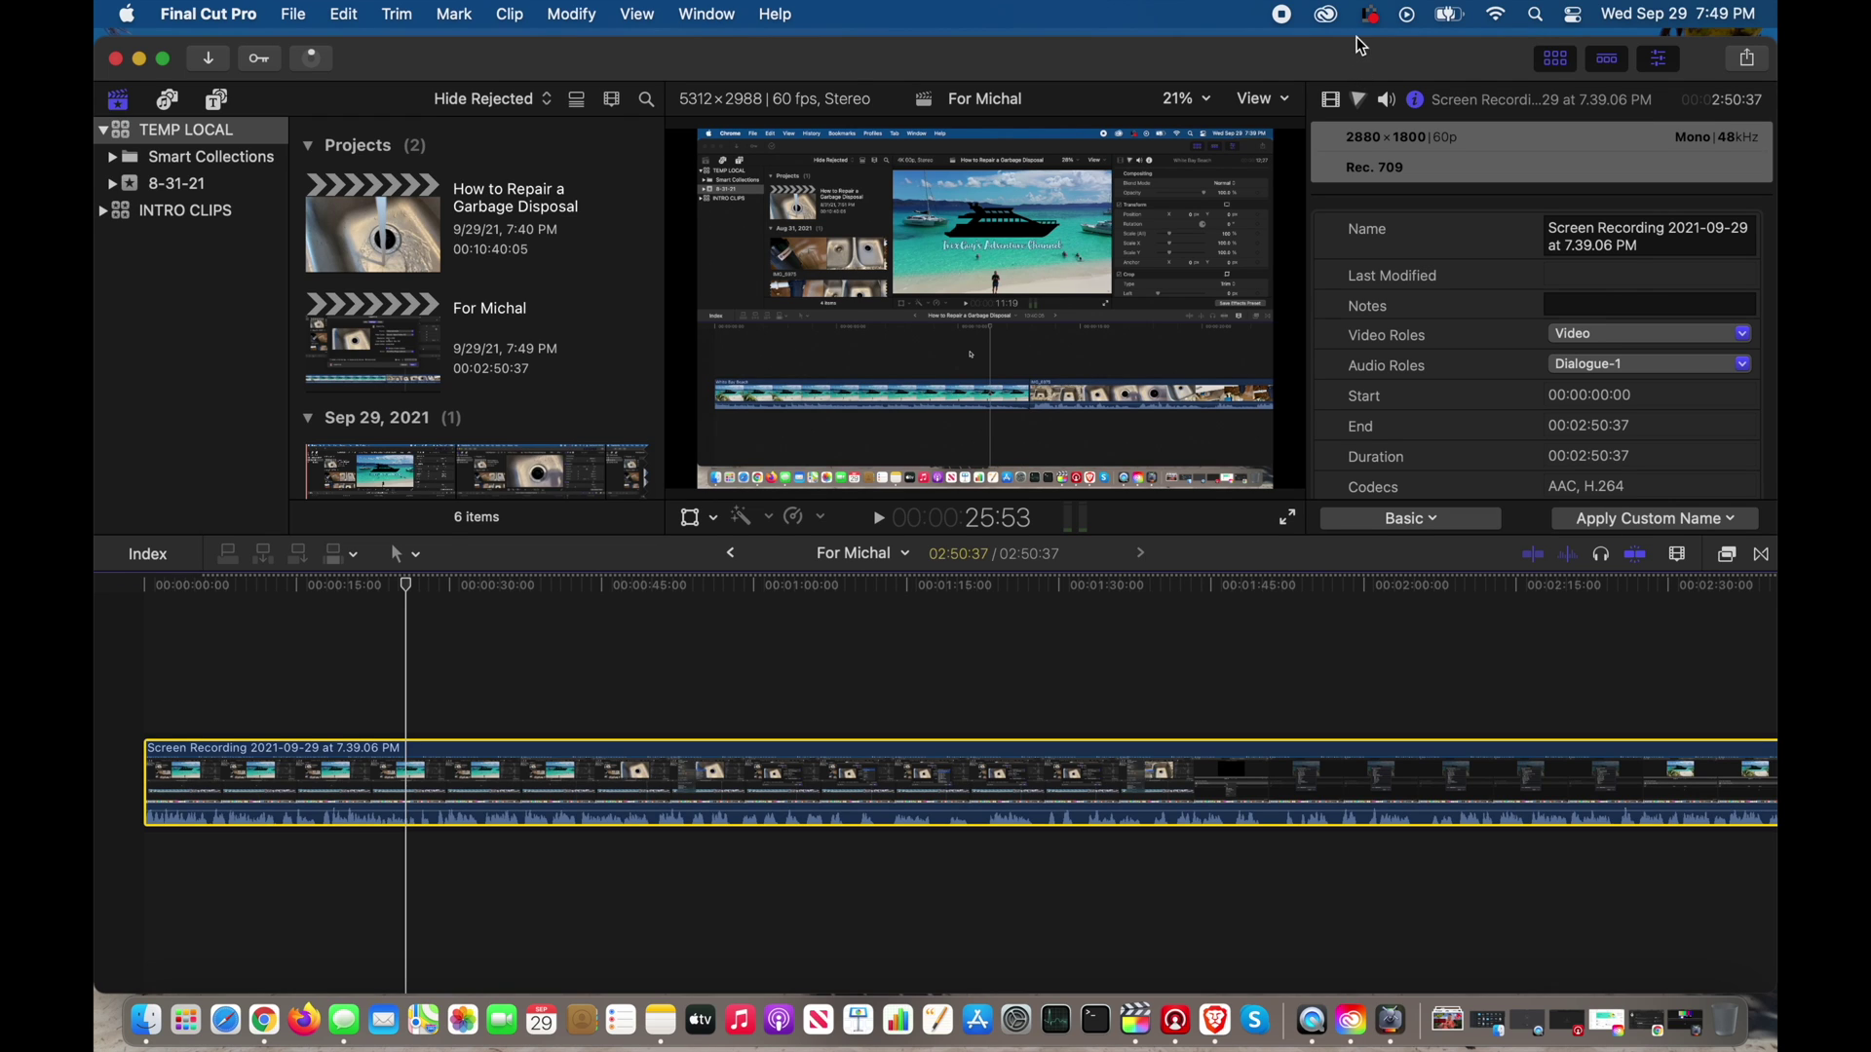
pyautogui.moveTo(1362, 47); pyautogui.dragTo(1361, 39)
pyautogui.click(365, 661)
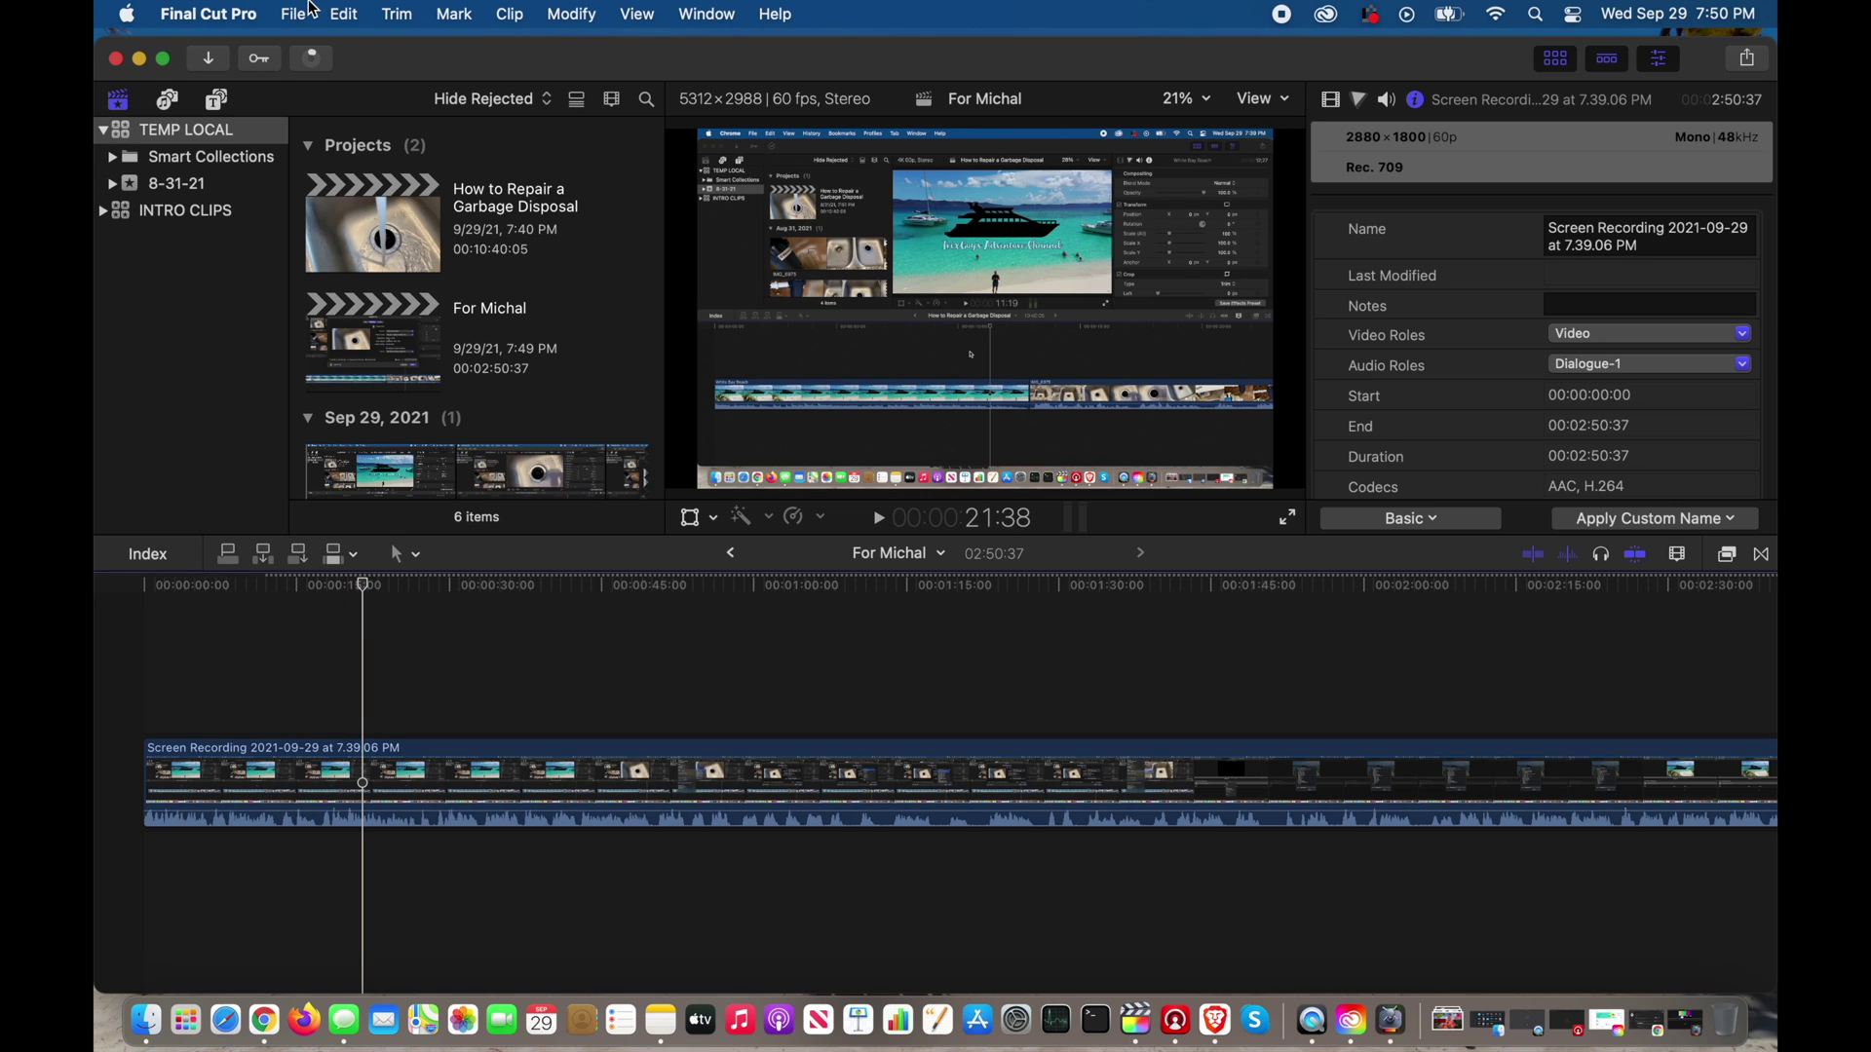
# Step: Open the Export File (default) dialog for the For Michal project via File > Share
pyautogui.click(310, 9)
pyautogui.moveTo(322, 305)
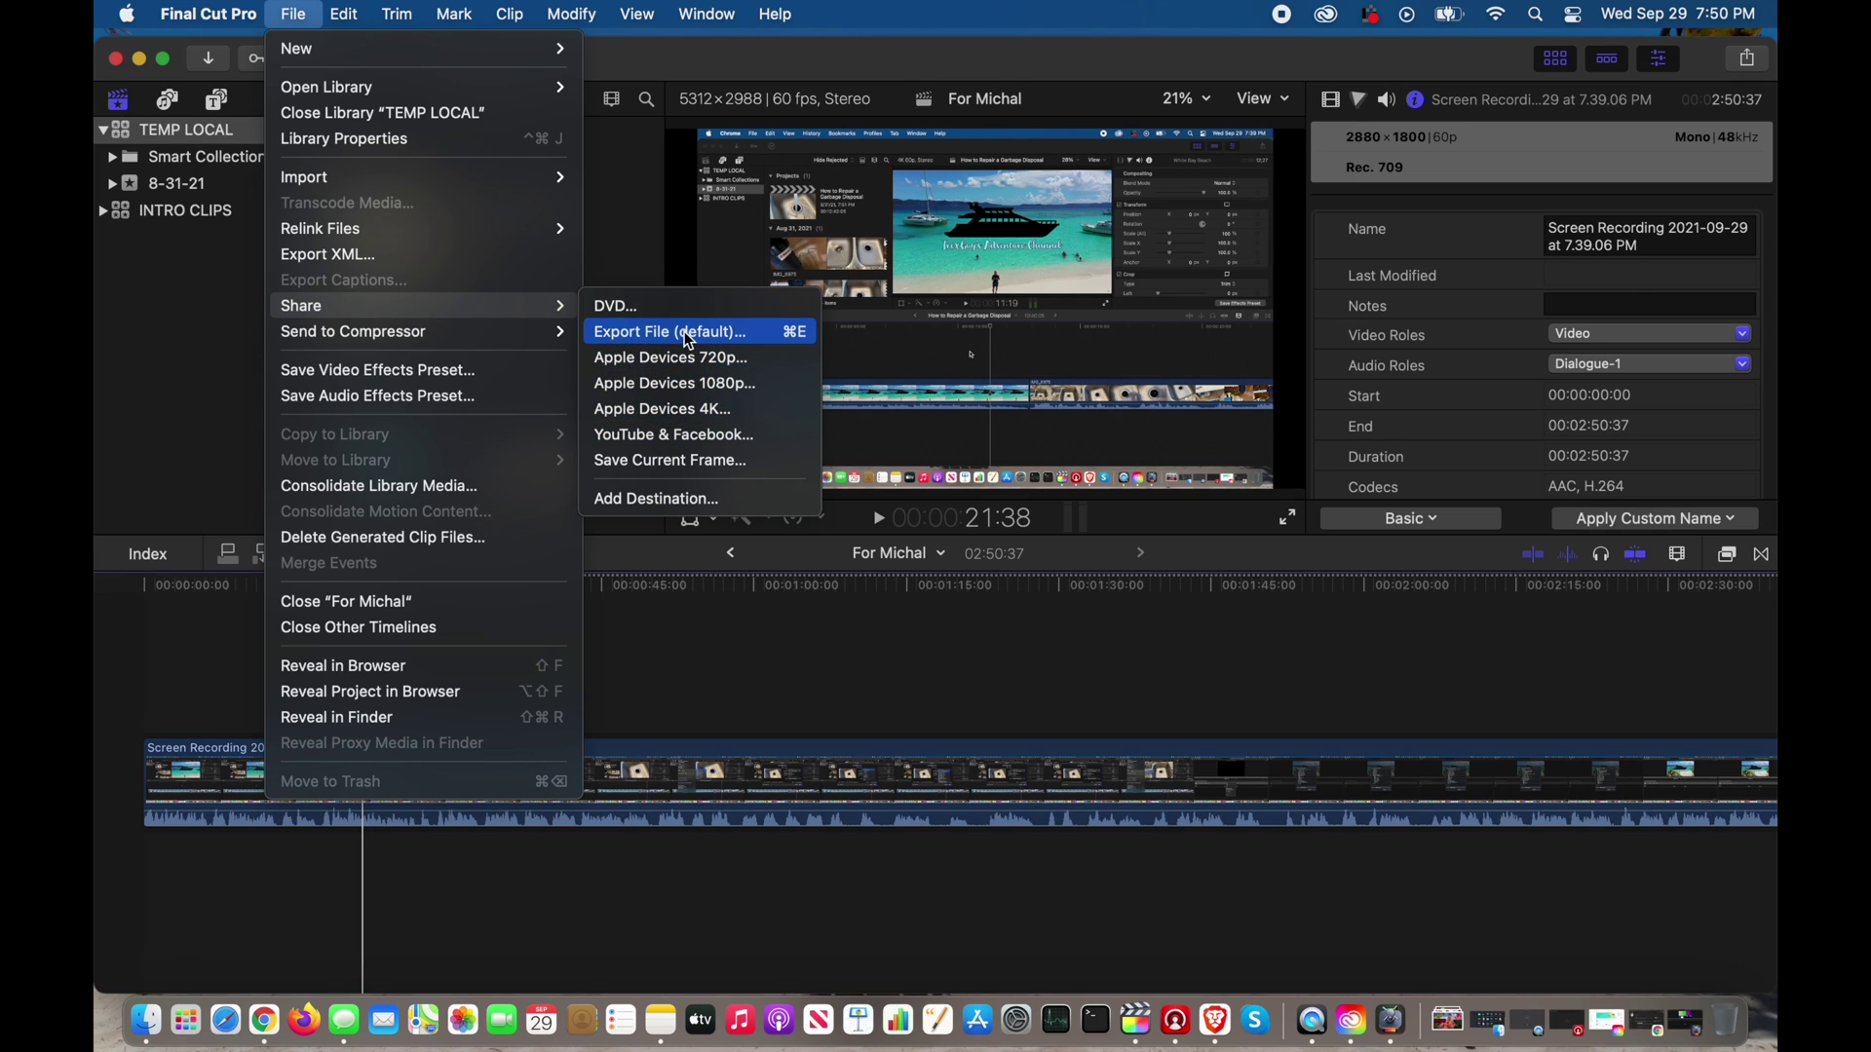
pyautogui.click(775, 334)
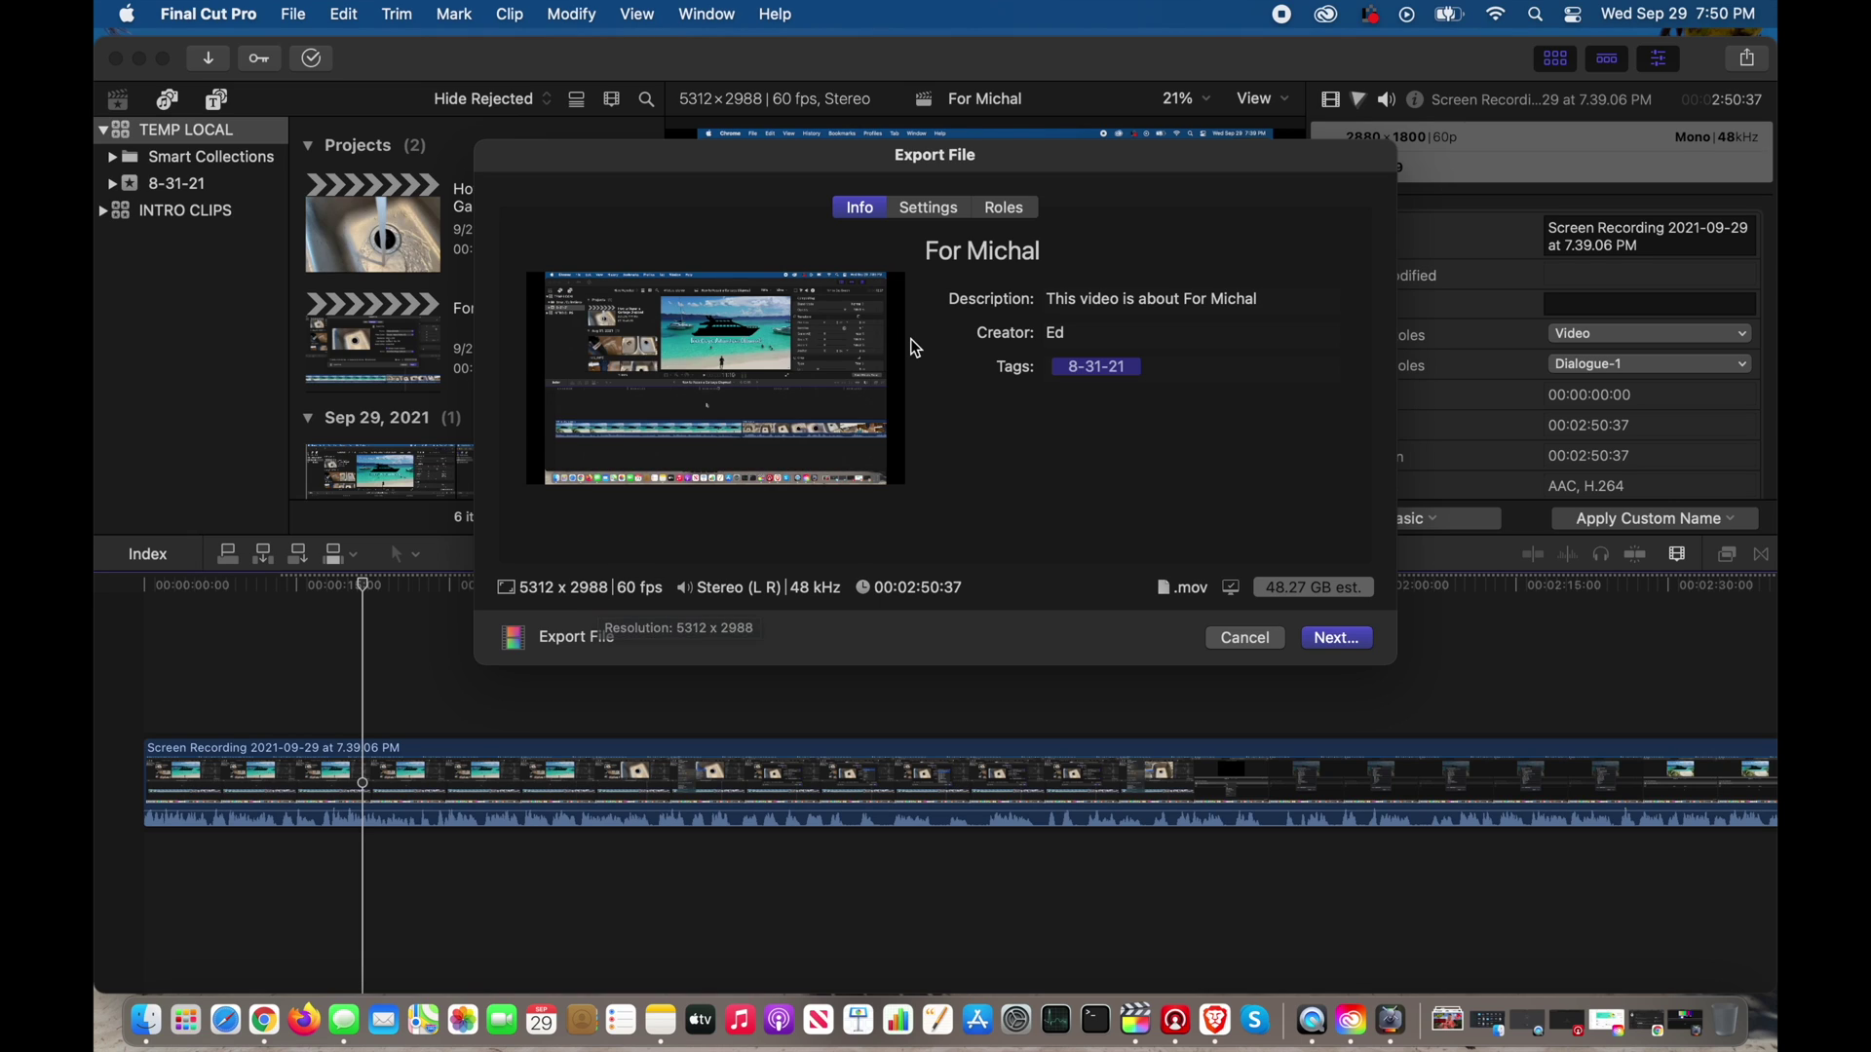
# Step: Review the export settings at 5312 x 2988, keeping the Source - Apple ProRes 422 codec
pyautogui.click(936, 210)
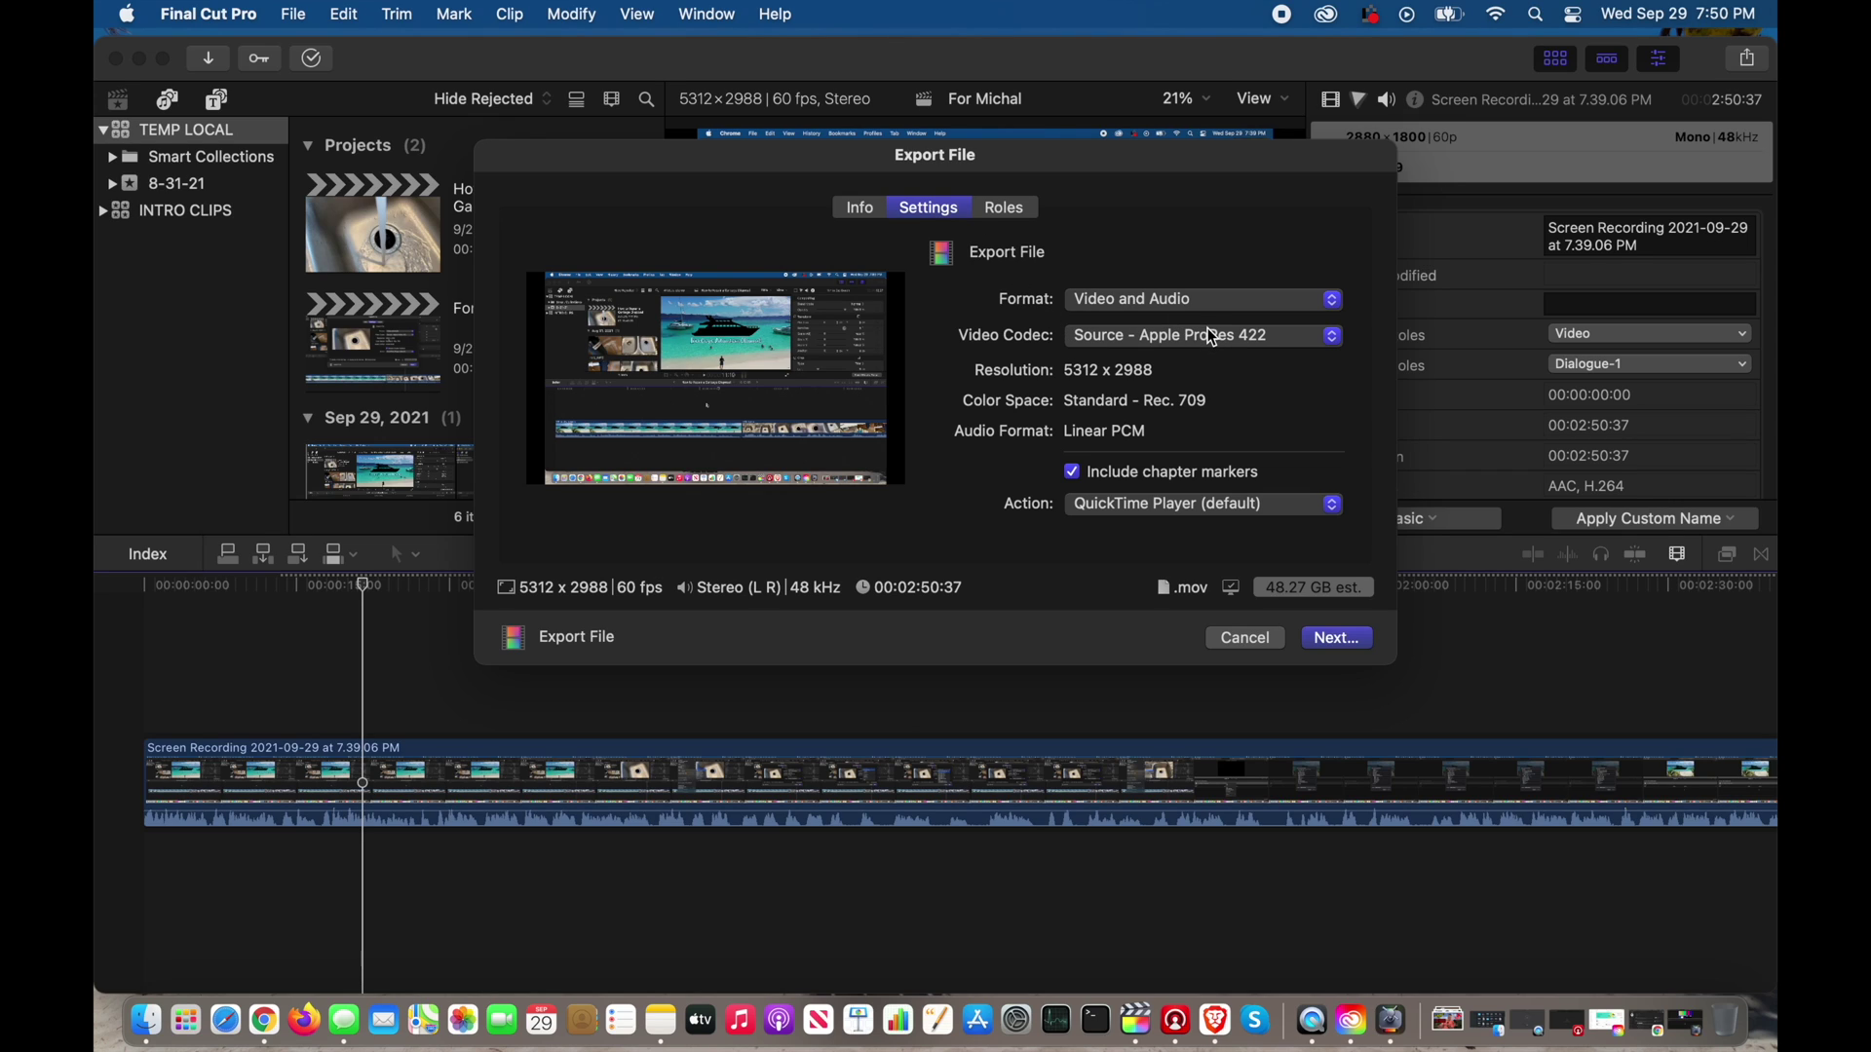
pyautogui.click(1228, 341)
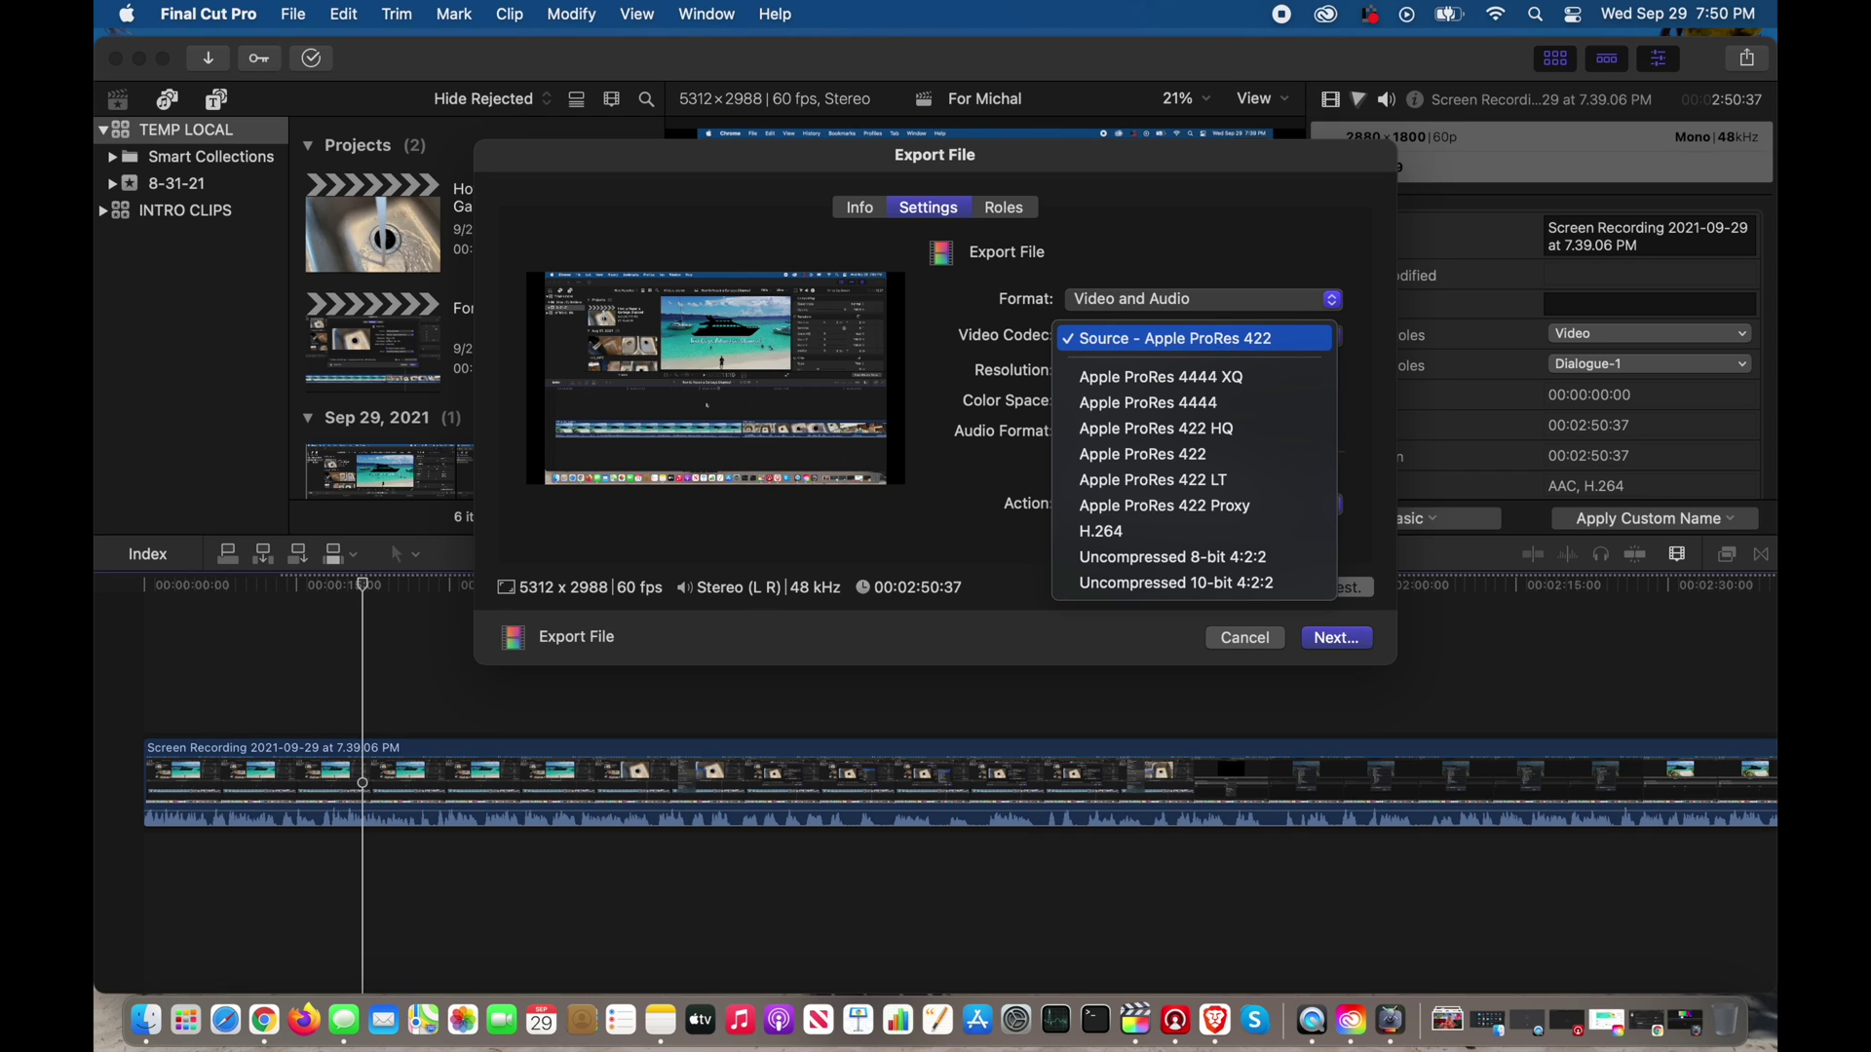
pyautogui.click(1228, 341)
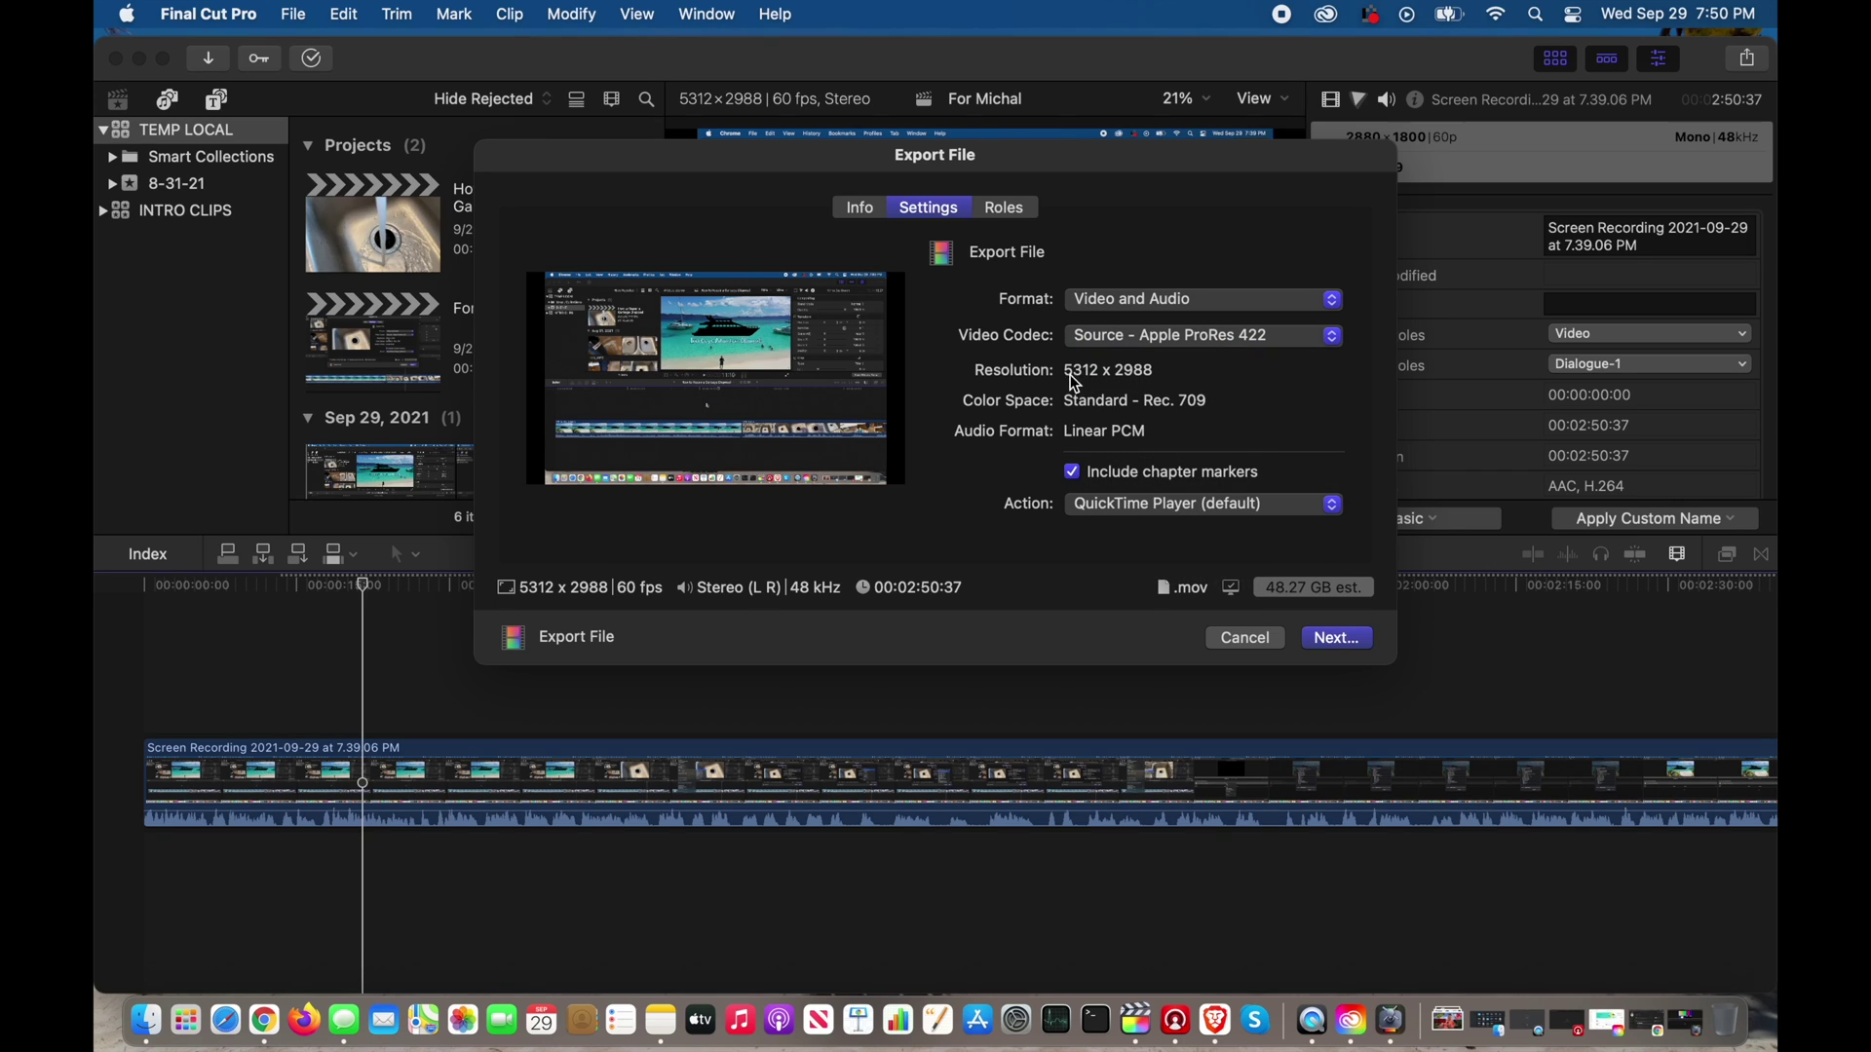